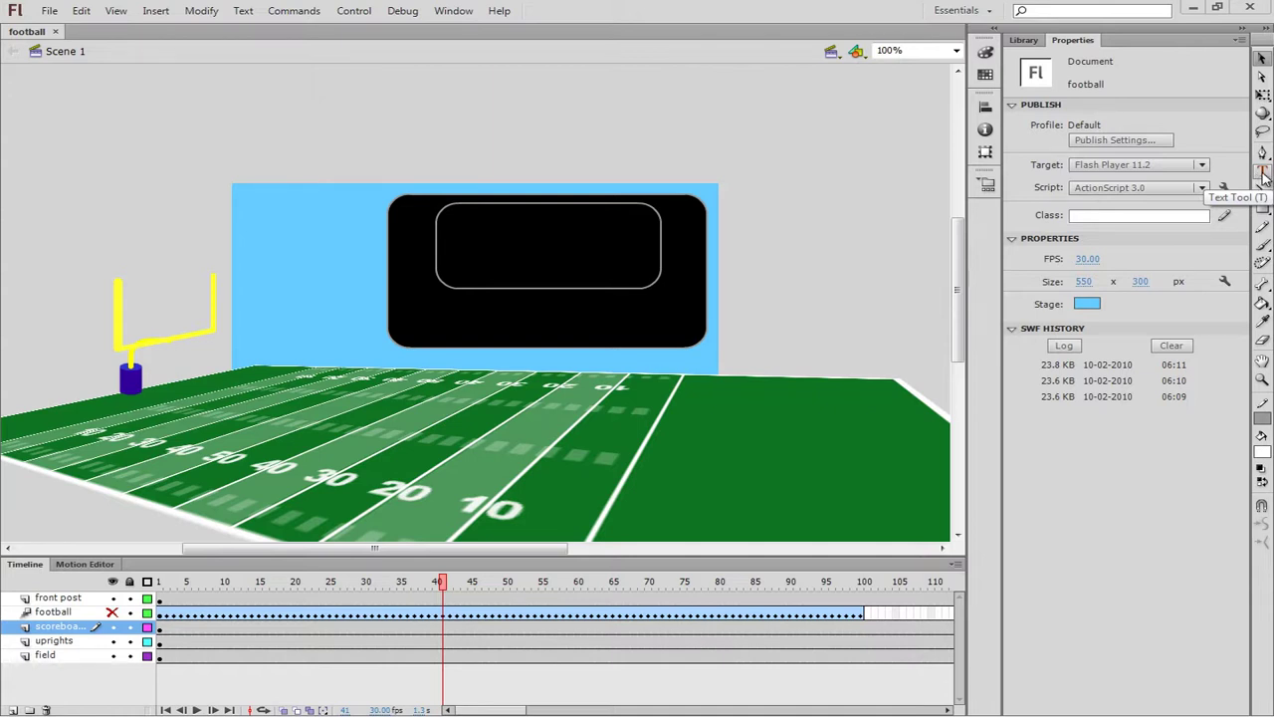
- Start a static Copperplate Gothic Bold text block near the top edge of the scoreboard's inner rounded rectangle
left_click(1262, 174)
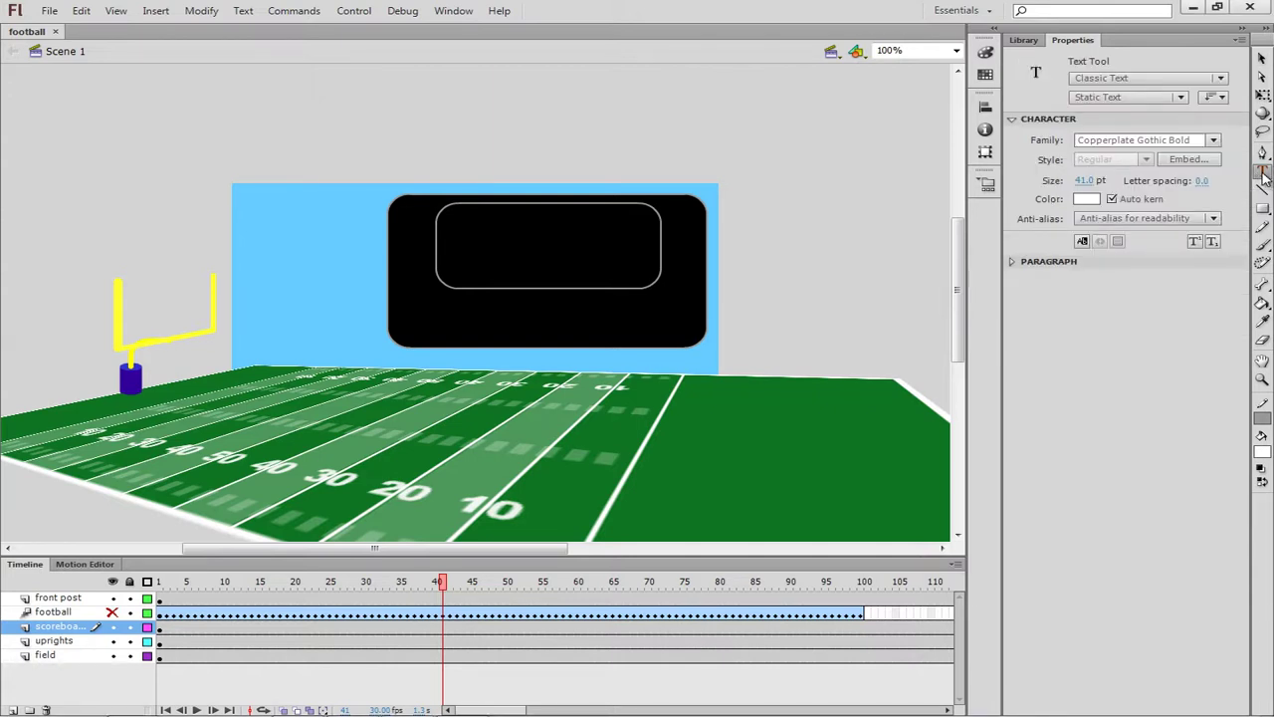
left_click(1086, 198)
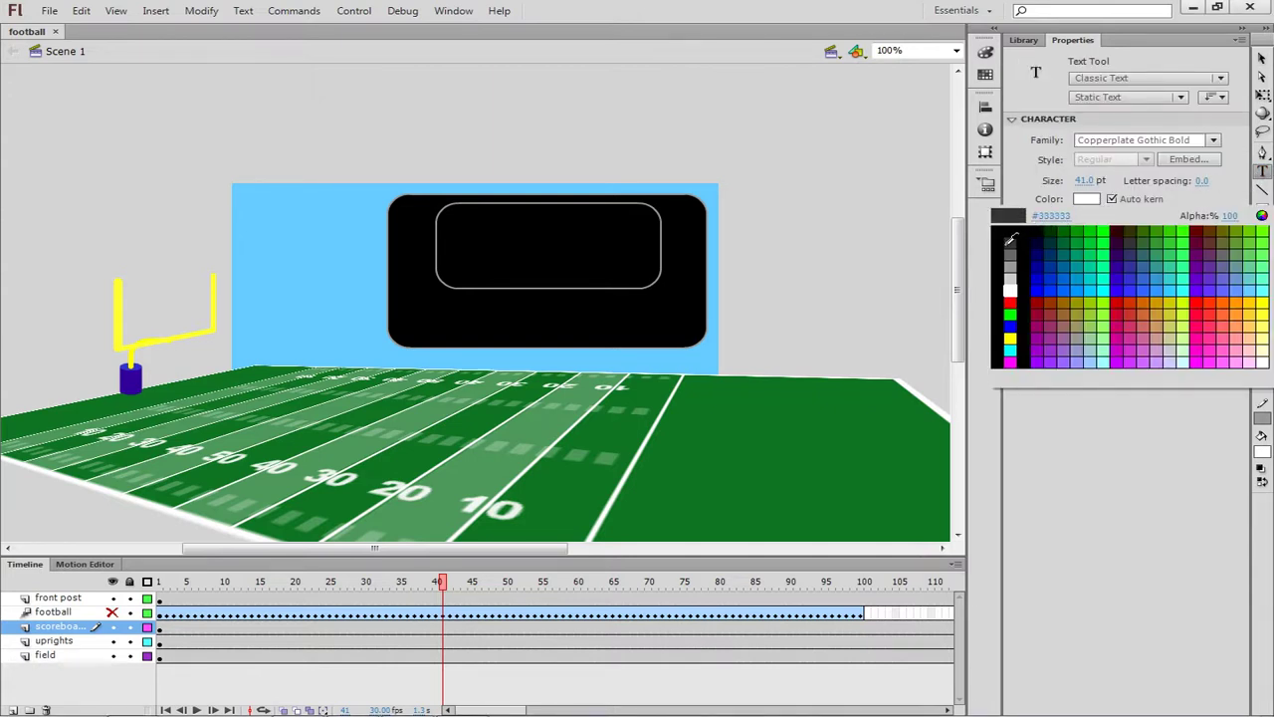
left_click(1012, 291)
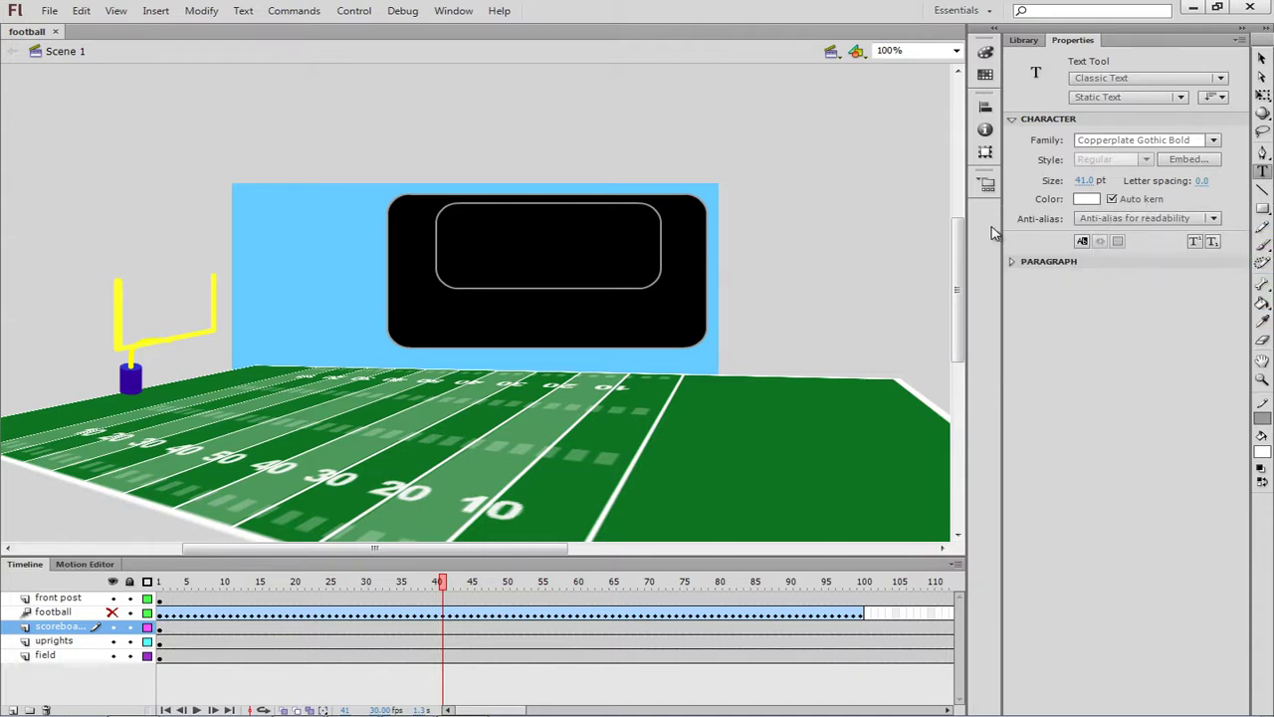
left_click(1214, 141)
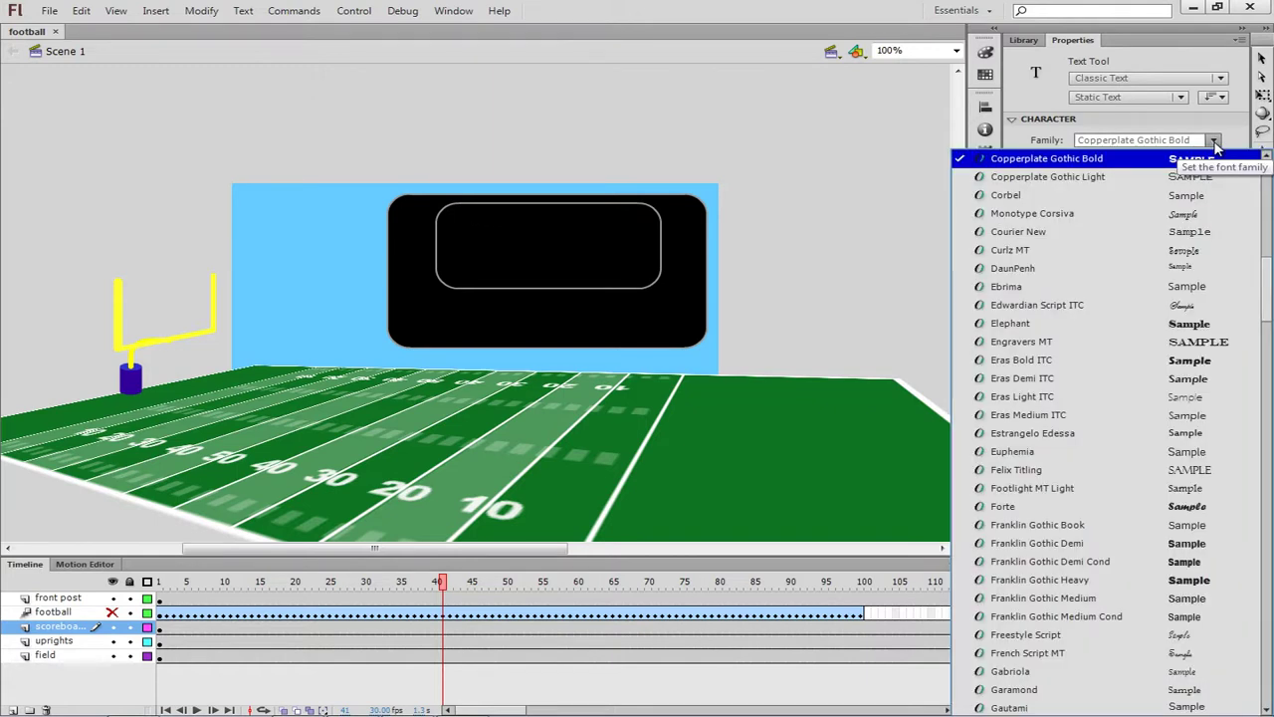
left_click(1209, 163)
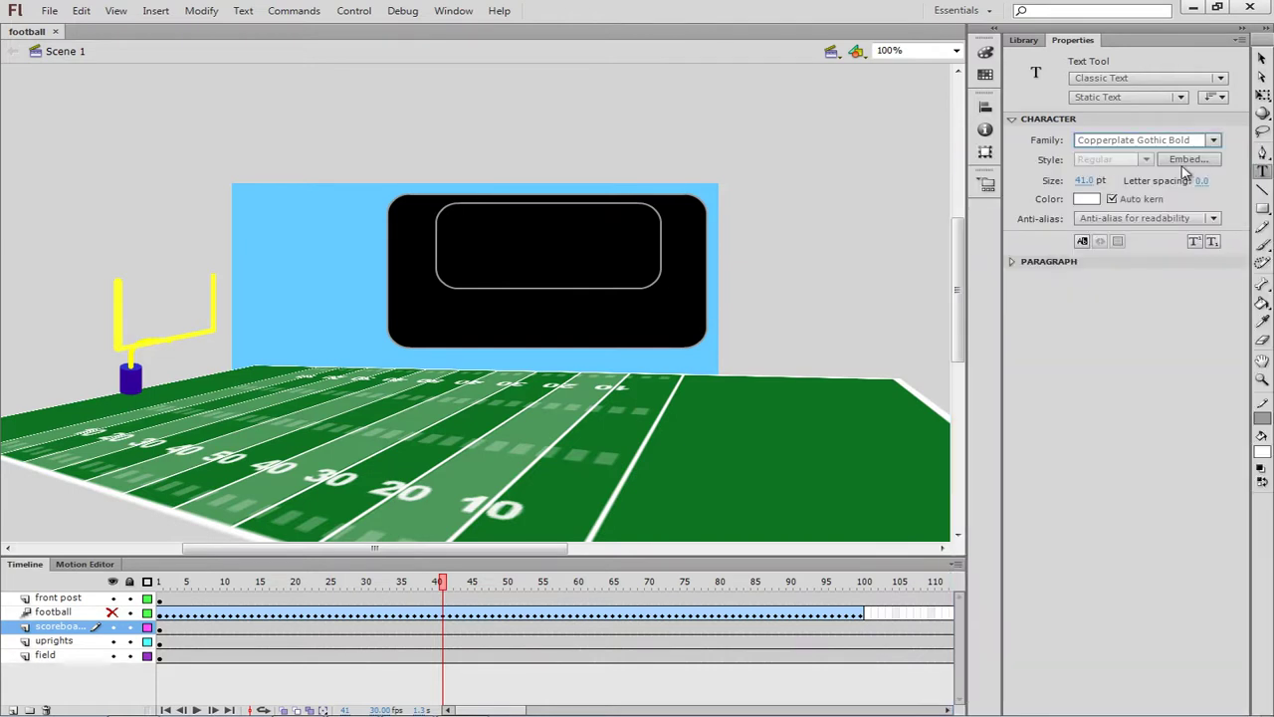
left_click(474, 211)
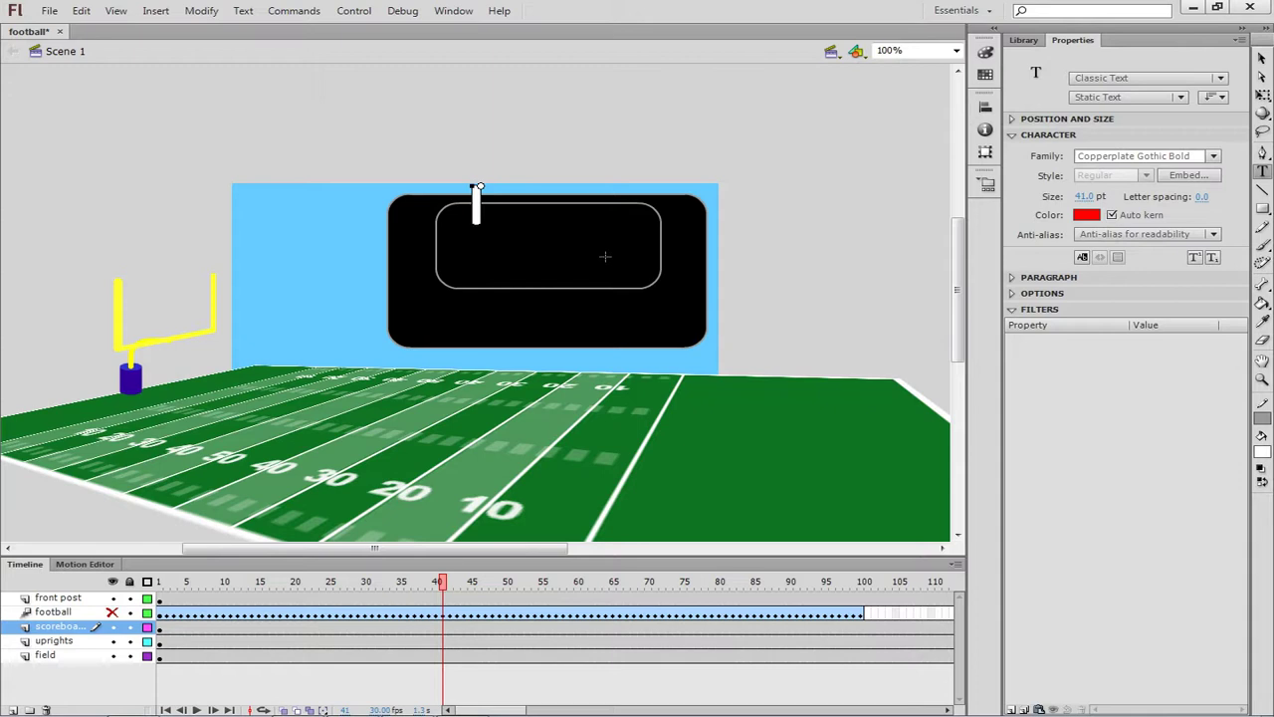
type("00:00")
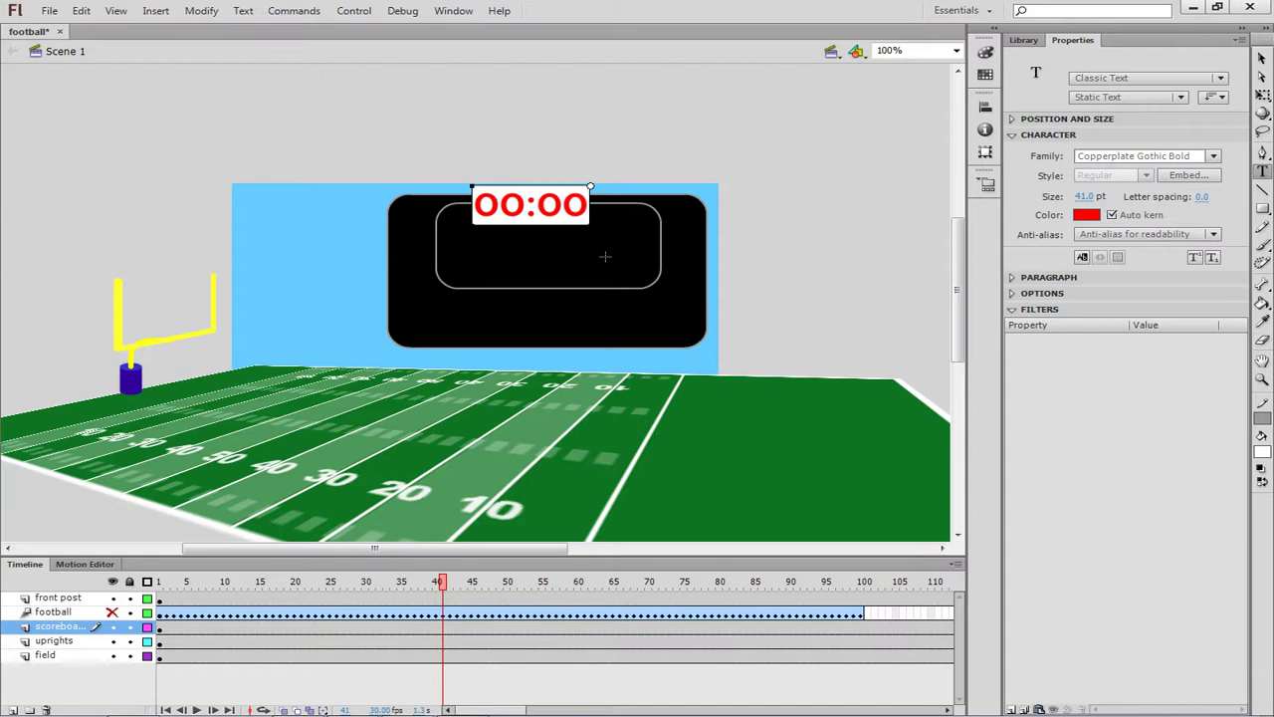
key("BackSpace")
type("3")
left_click(1087, 215)
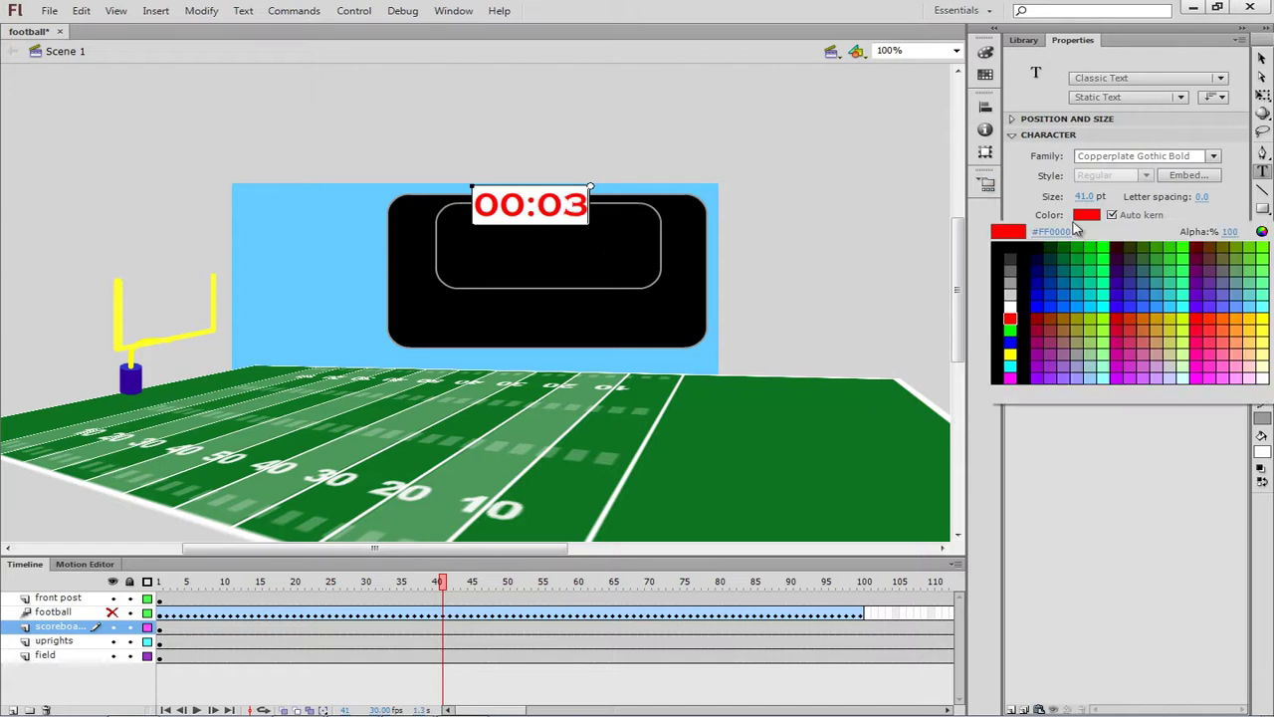
left_click(1011, 306)
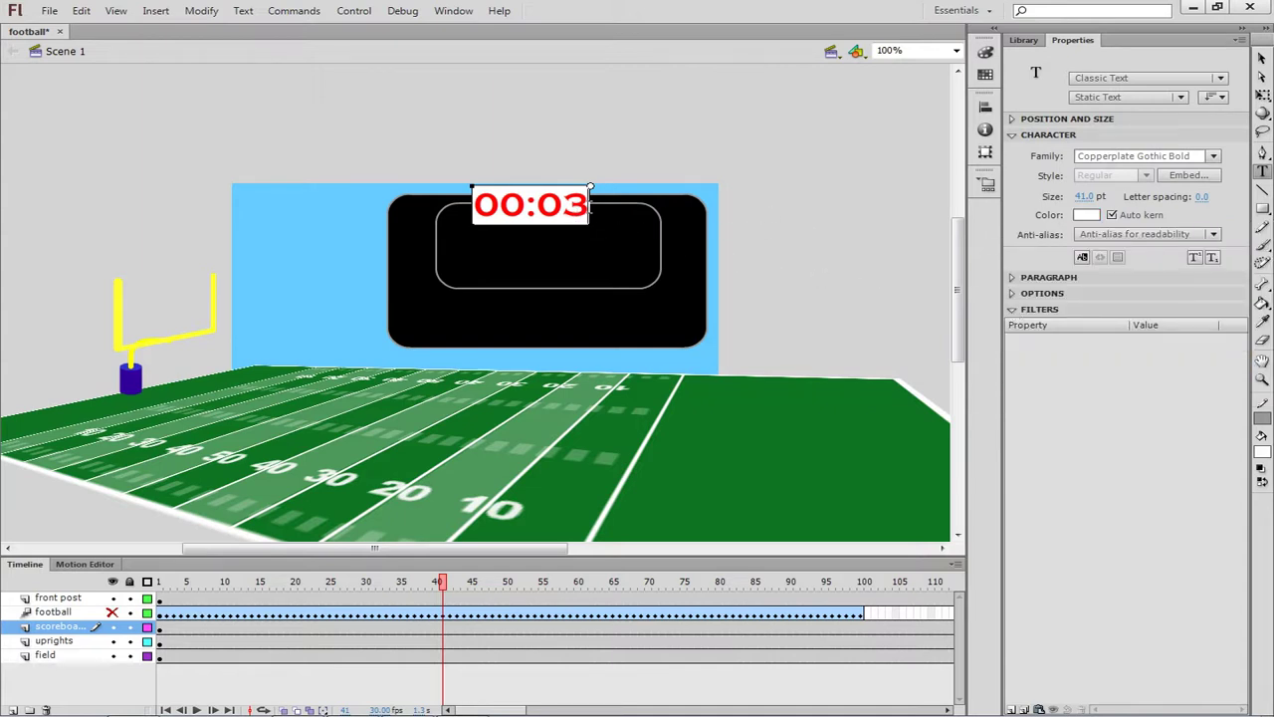
key("ctrl+z")
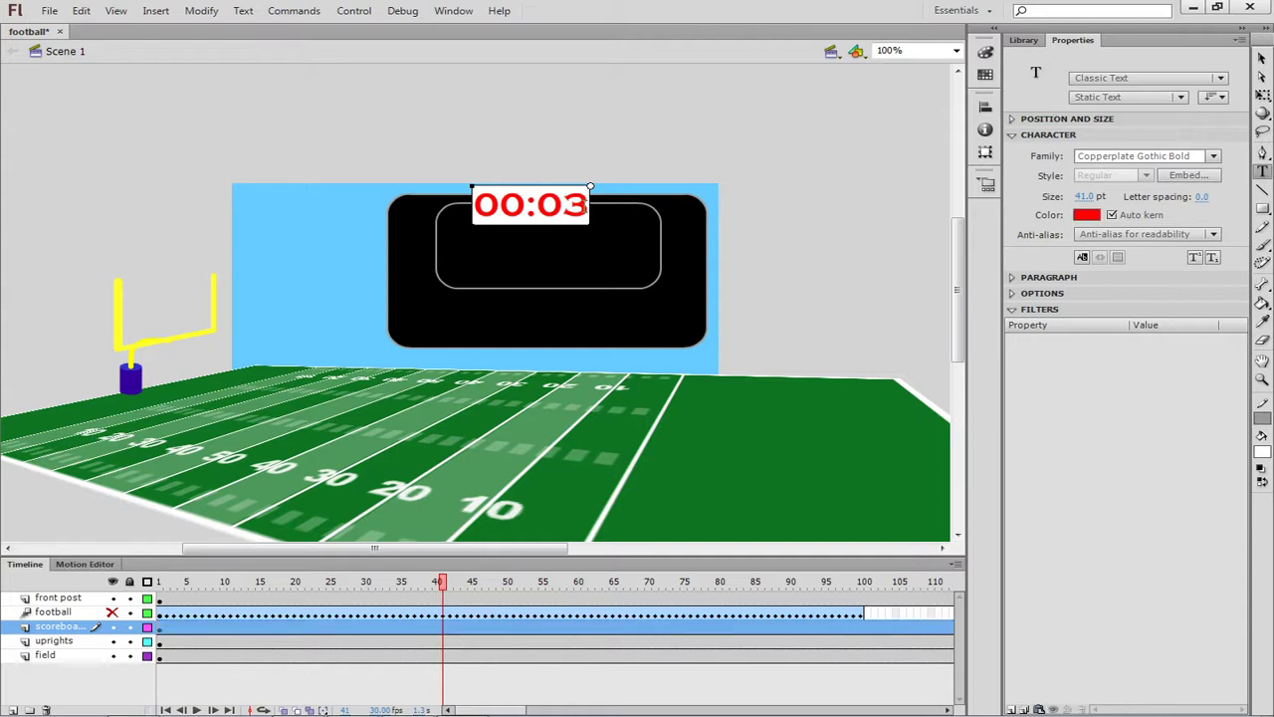
key("BackSpace")
key("BackSpace")
key("BackSpace")
key("BackSpace")
key("BackSpace")
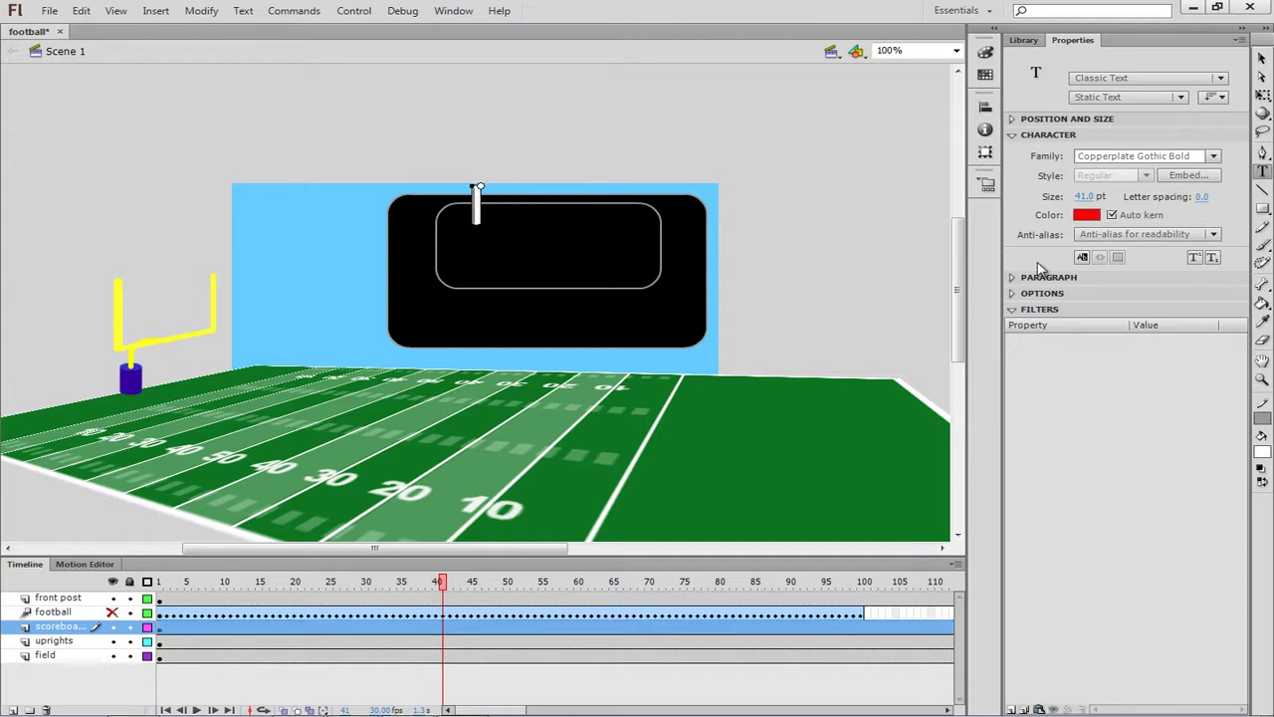
- Set the text colour to white and enter 00:03 as the scoreboard clock
left_click(1088, 216)
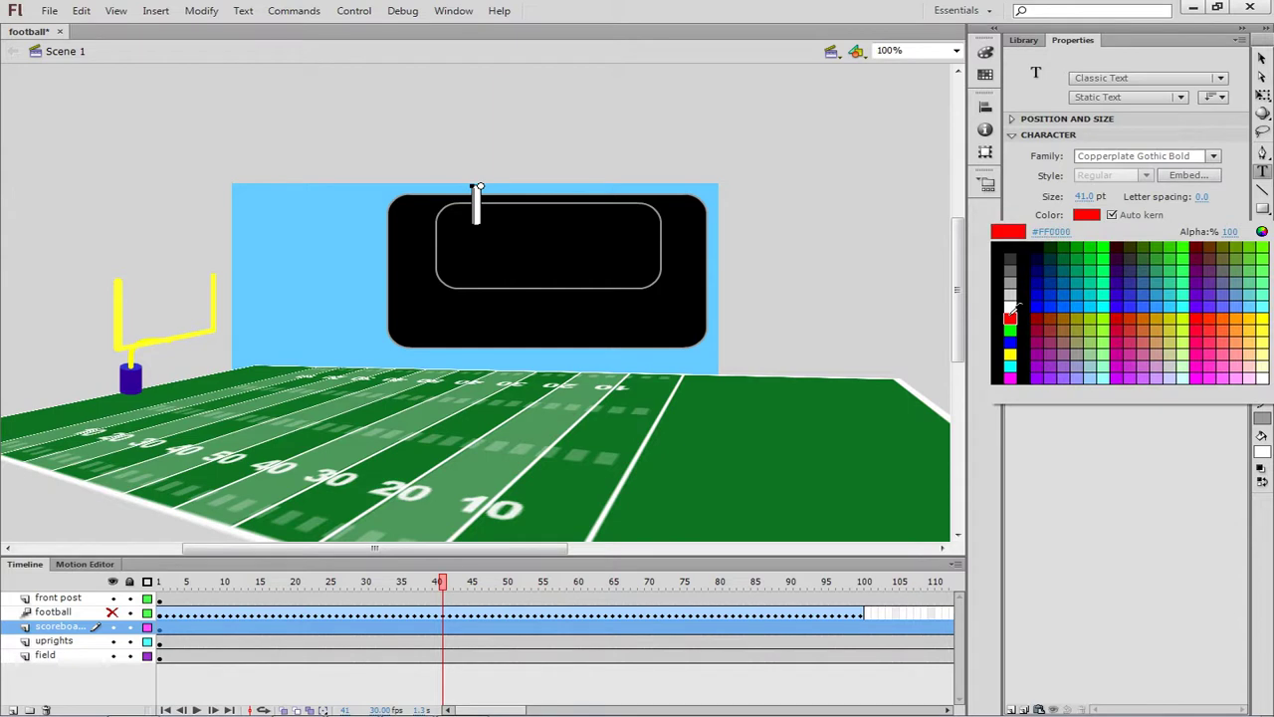
left_click(1013, 313)
type("0")
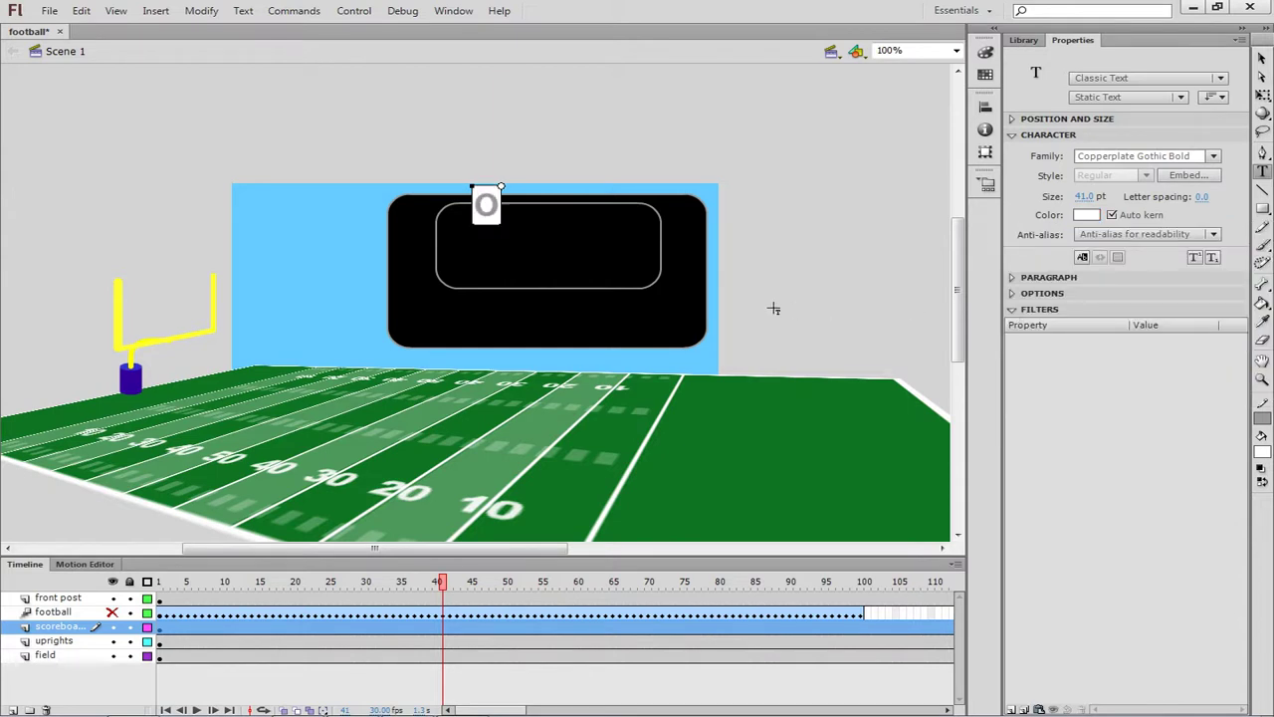
type("0:00")
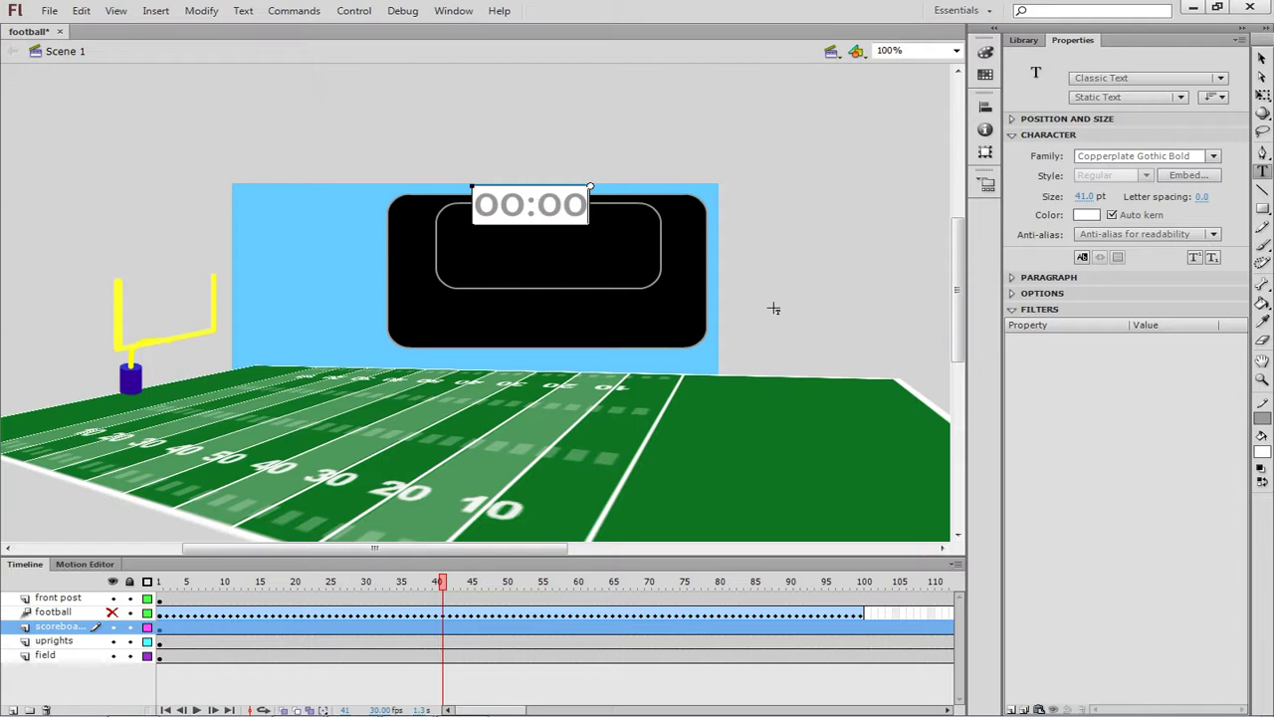
key("BackSpace")
type("3")
- Enlarge the 00:03 clock text to 63 pt and centre it inside the inner rounded rectangle
left_click(1262, 58)
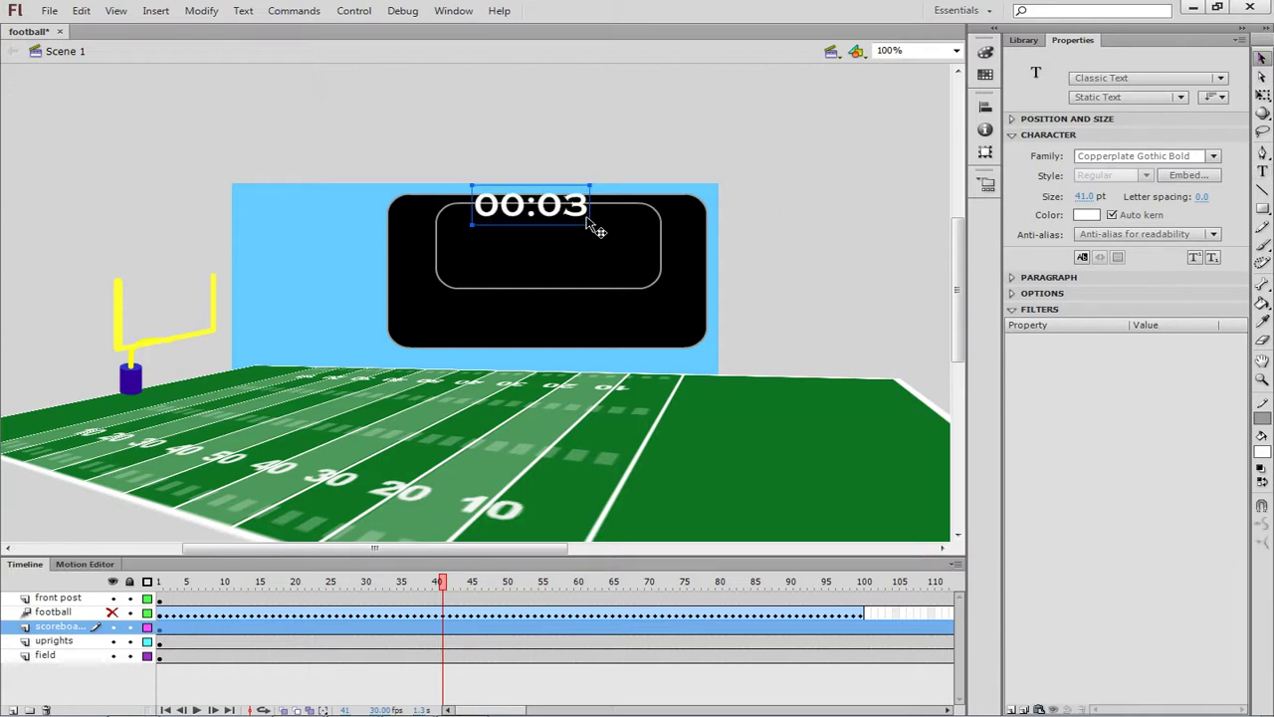
left_click_drag(582, 206, 598, 249)
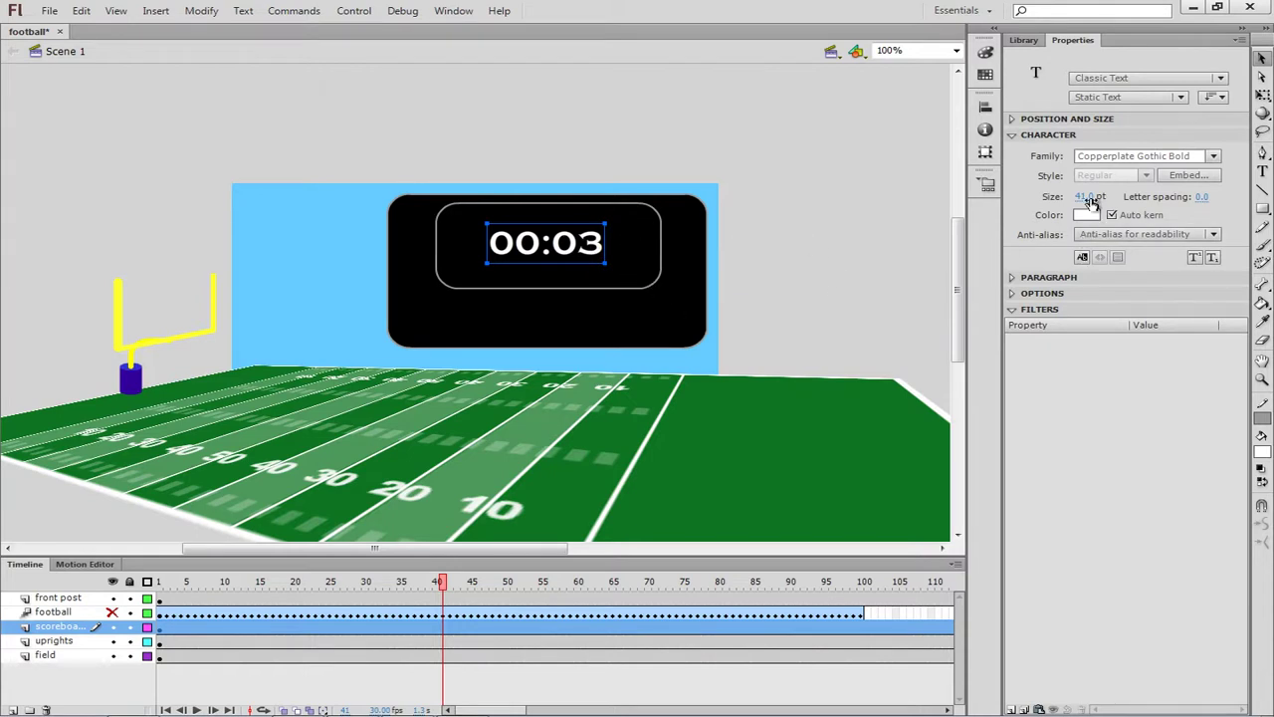
left_click_drag(1089, 198, 1109, 198)
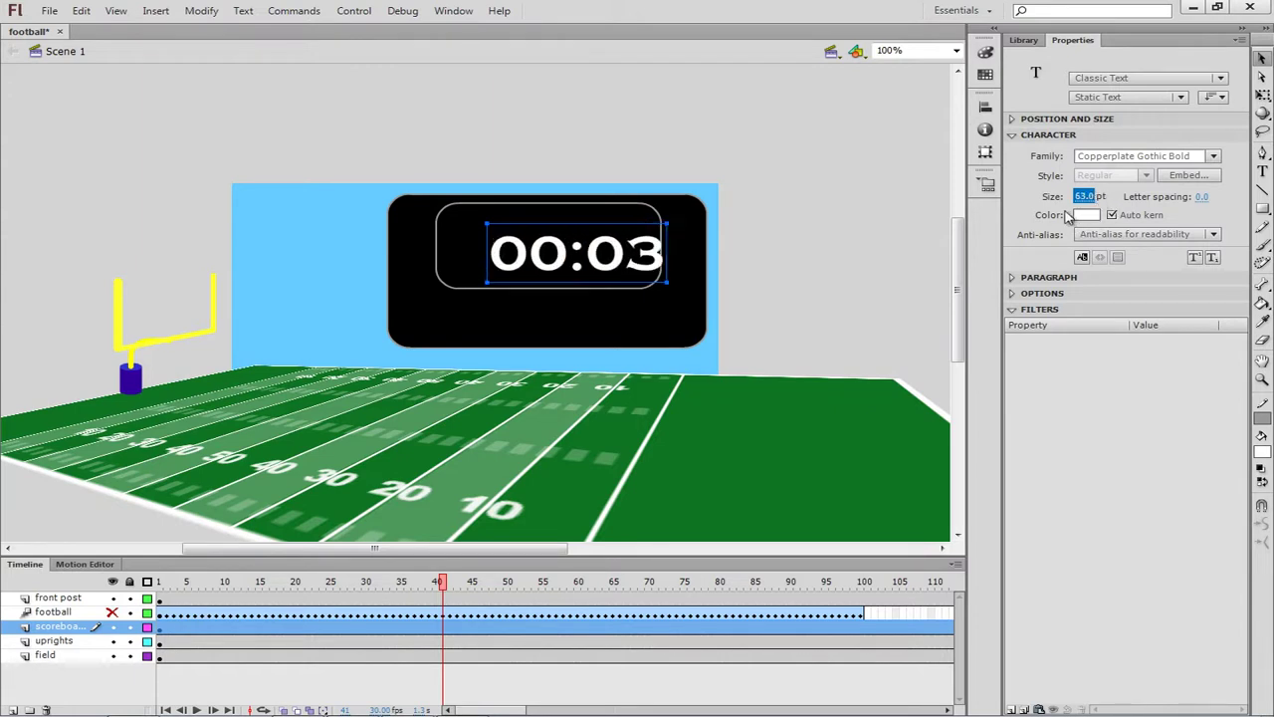
left_click_drag(616, 267, 587, 249)
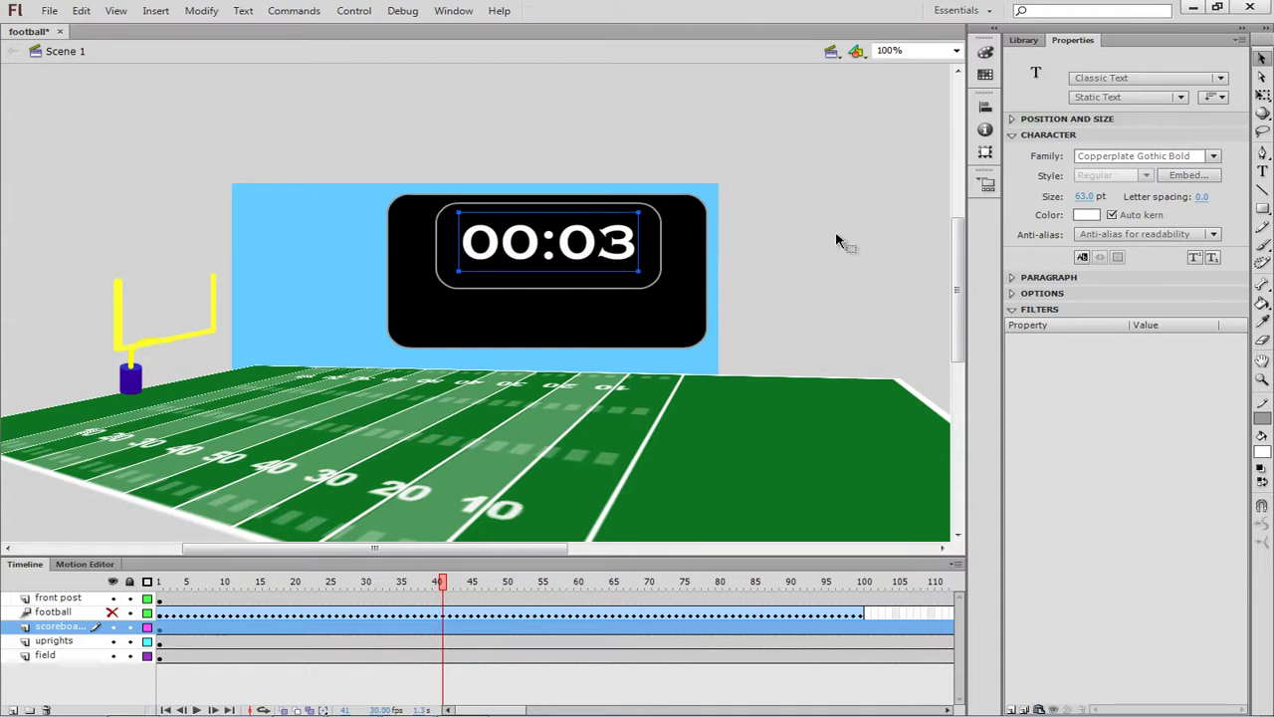
- Stretch the 00:03 clock text vertically with Free Transform so its digits nearly fill the inner rectangle's height
left_click(1262, 94)
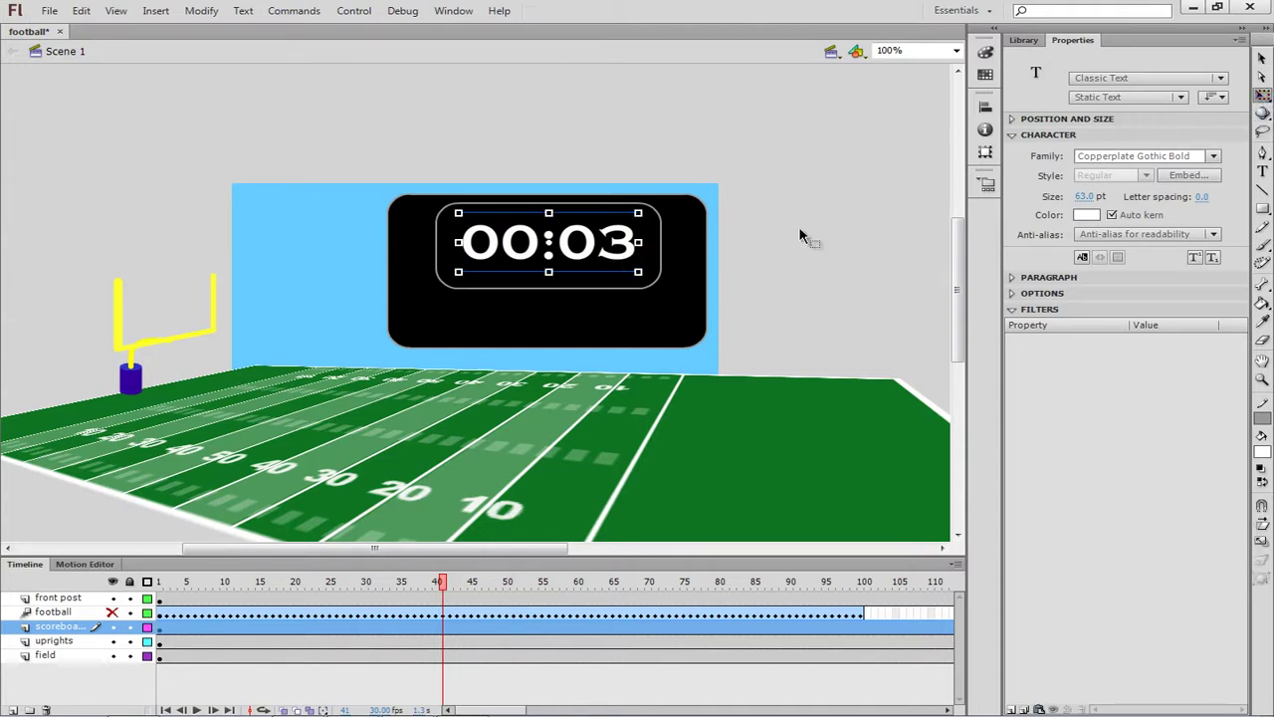
left_click_drag(548, 213, 553, 195)
left_click(737, 214)
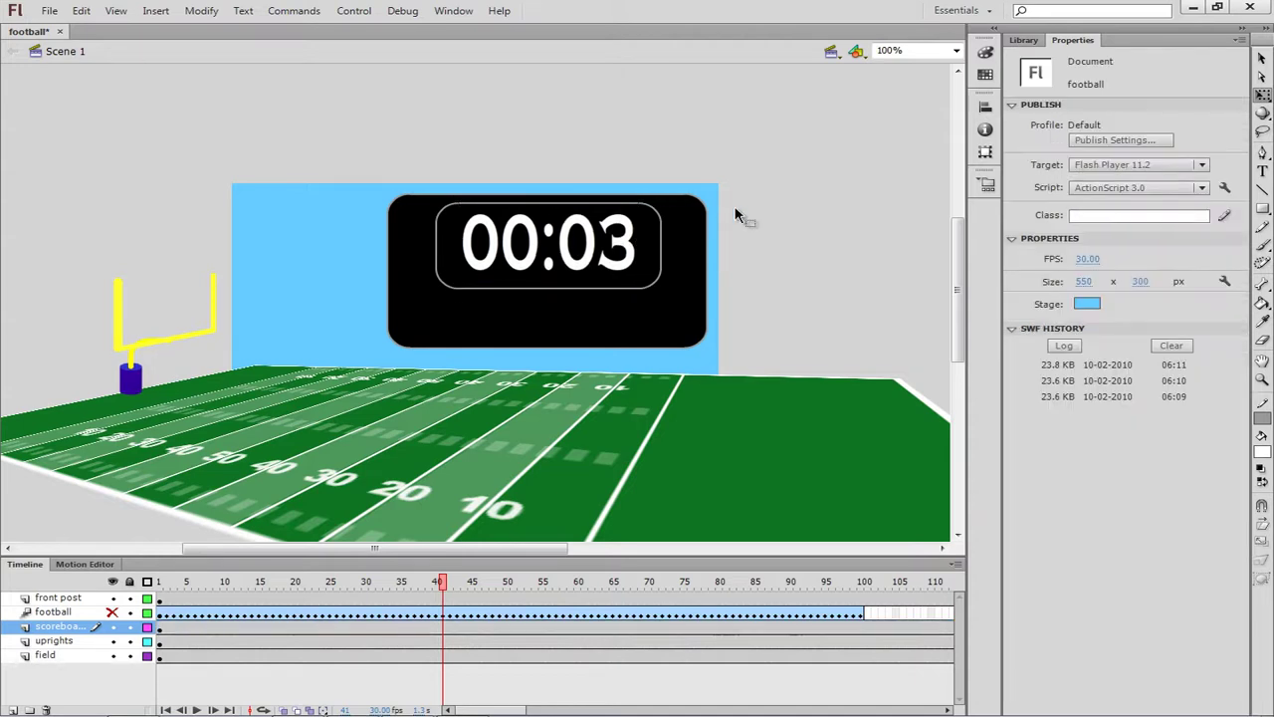
- Shorten the inner rounded rectangle slightly by raising its bottom edge closer to the clock text
left_click(627, 288)
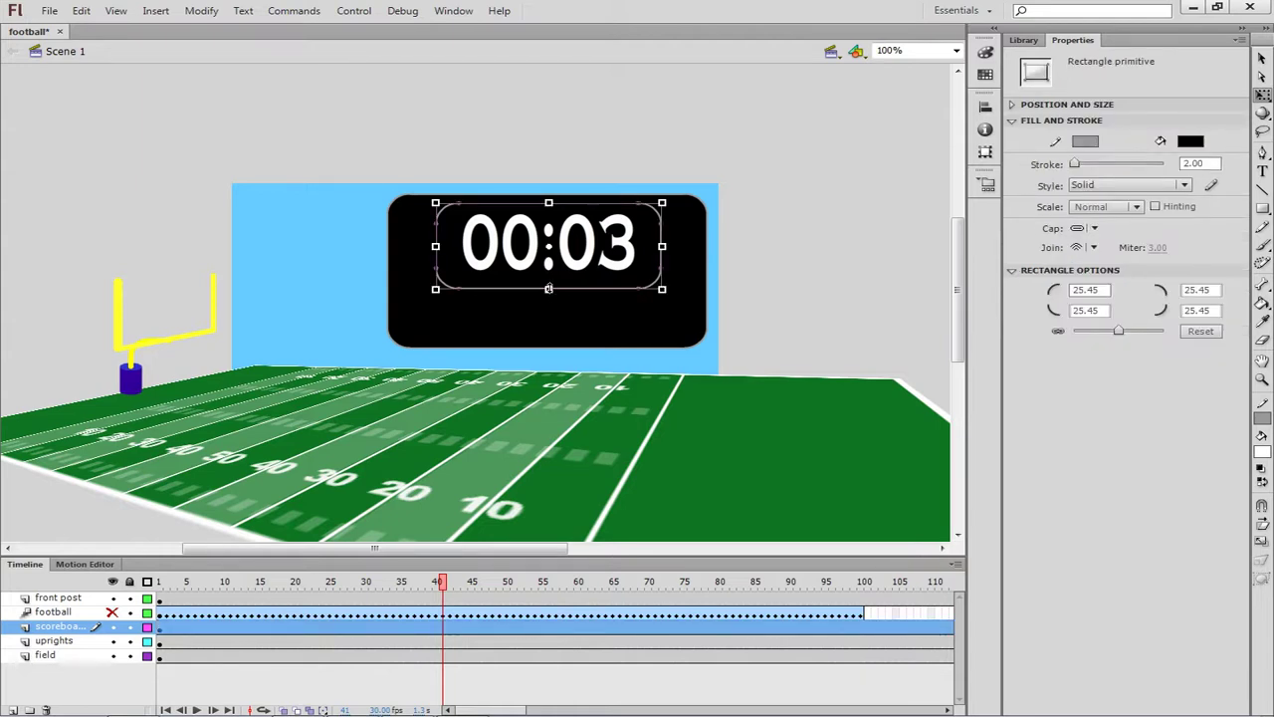
left_click_drag(549, 290, 548, 282)
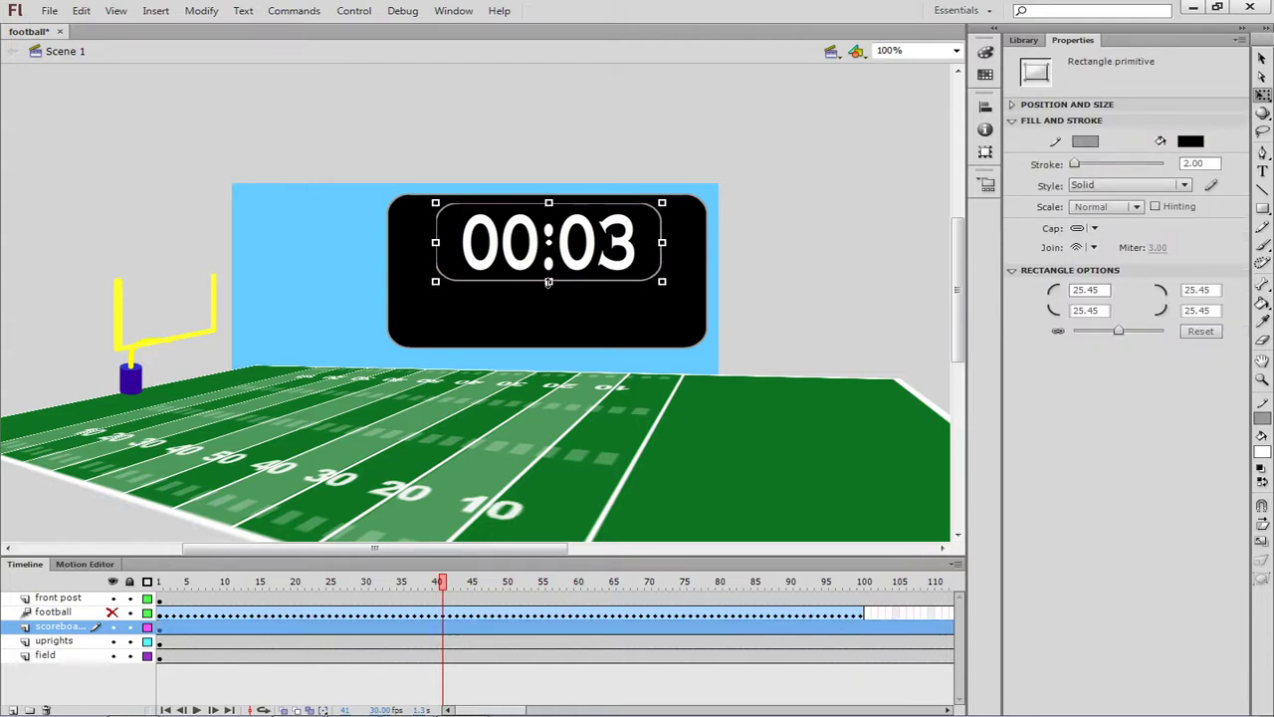
left_click(752, 269)
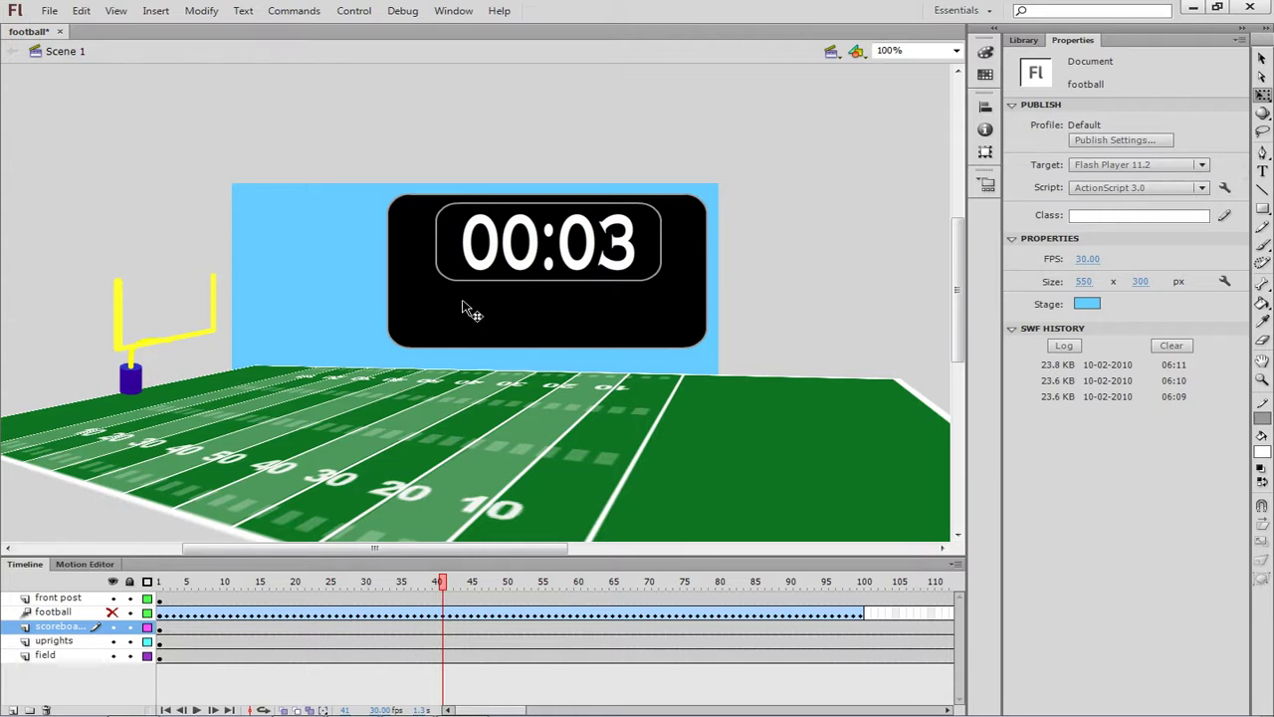
- Add the score 14 in red text on the scoreboard below the clock
left_click(1264, 174)
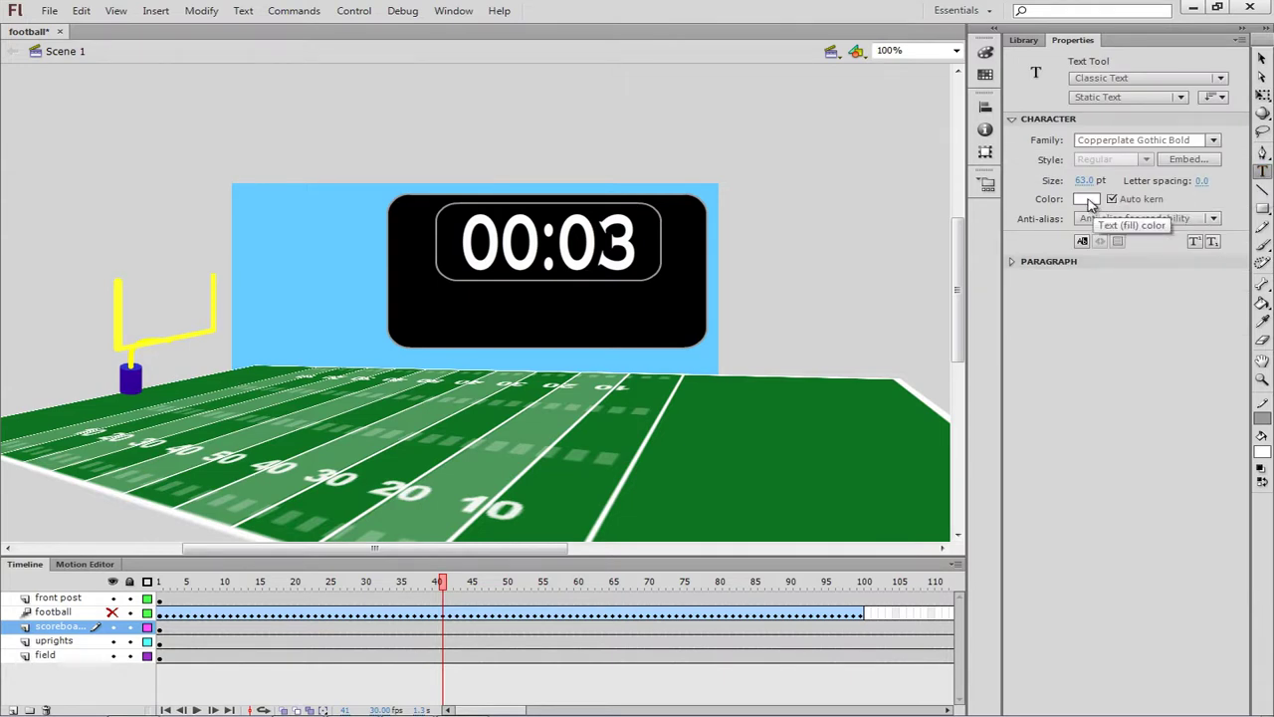
left_click(1090, 203)
left_click(1016, 298)
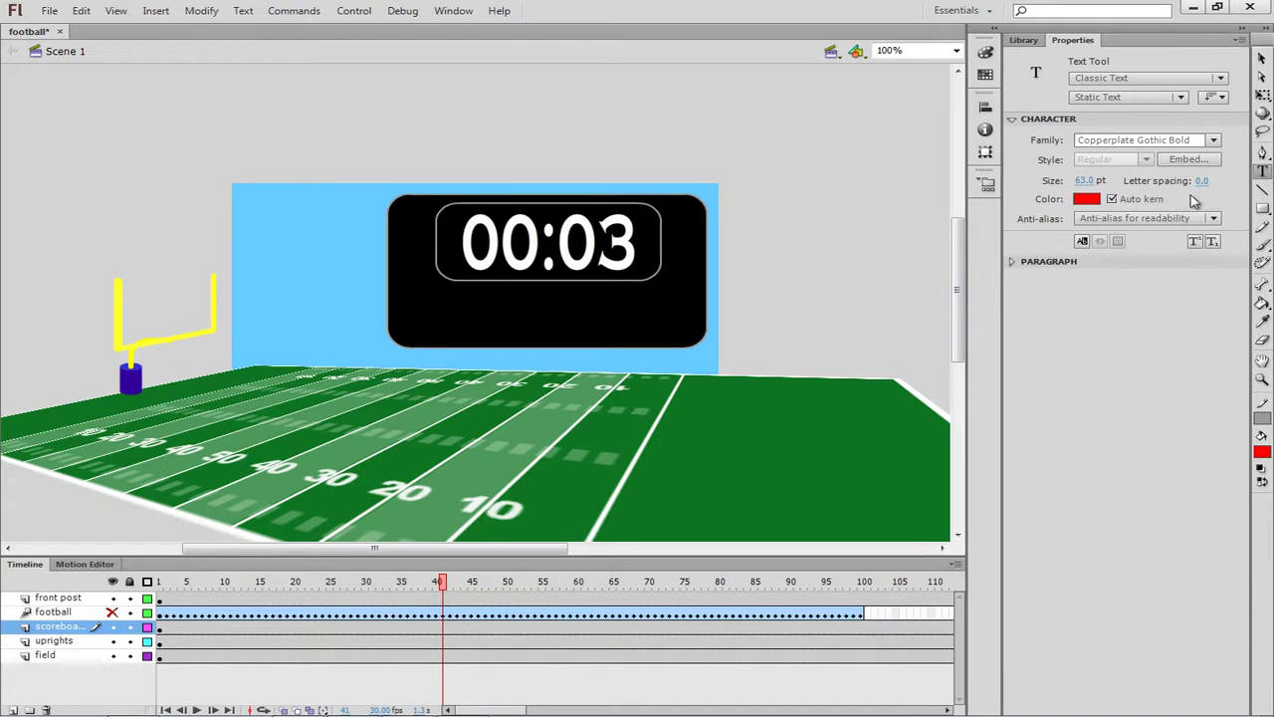
left_click(518, 310)
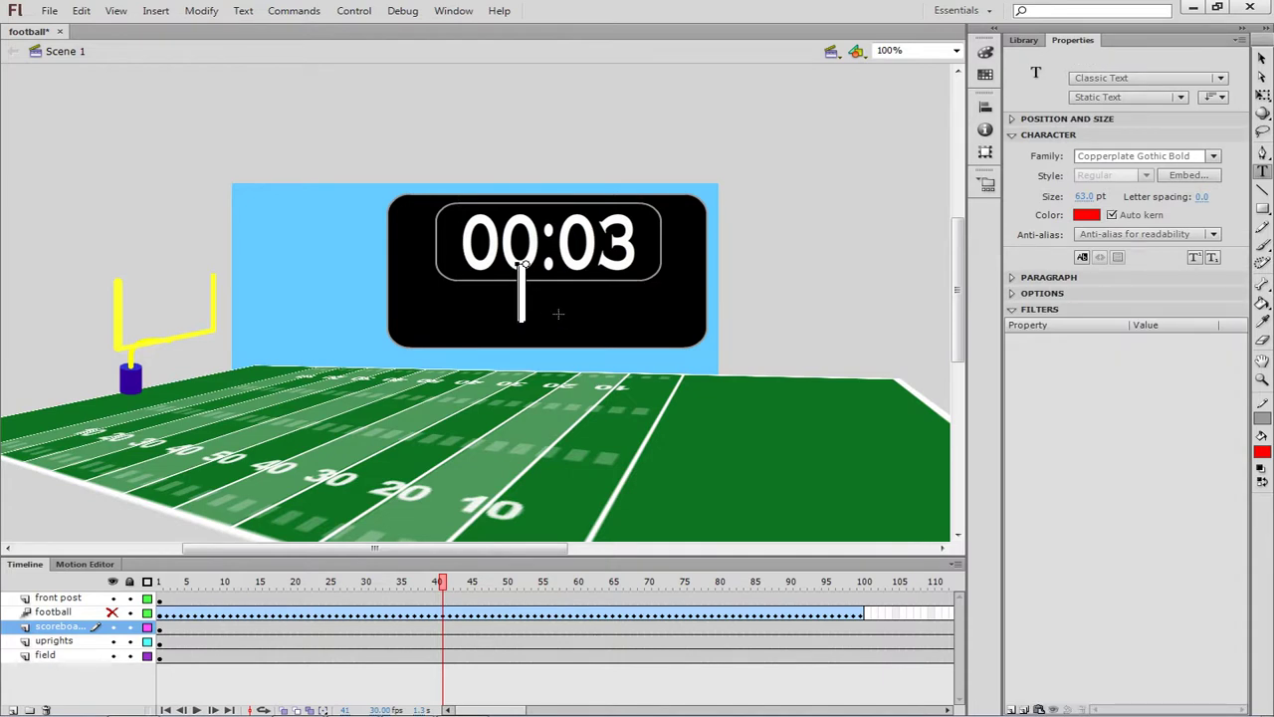
type("14")
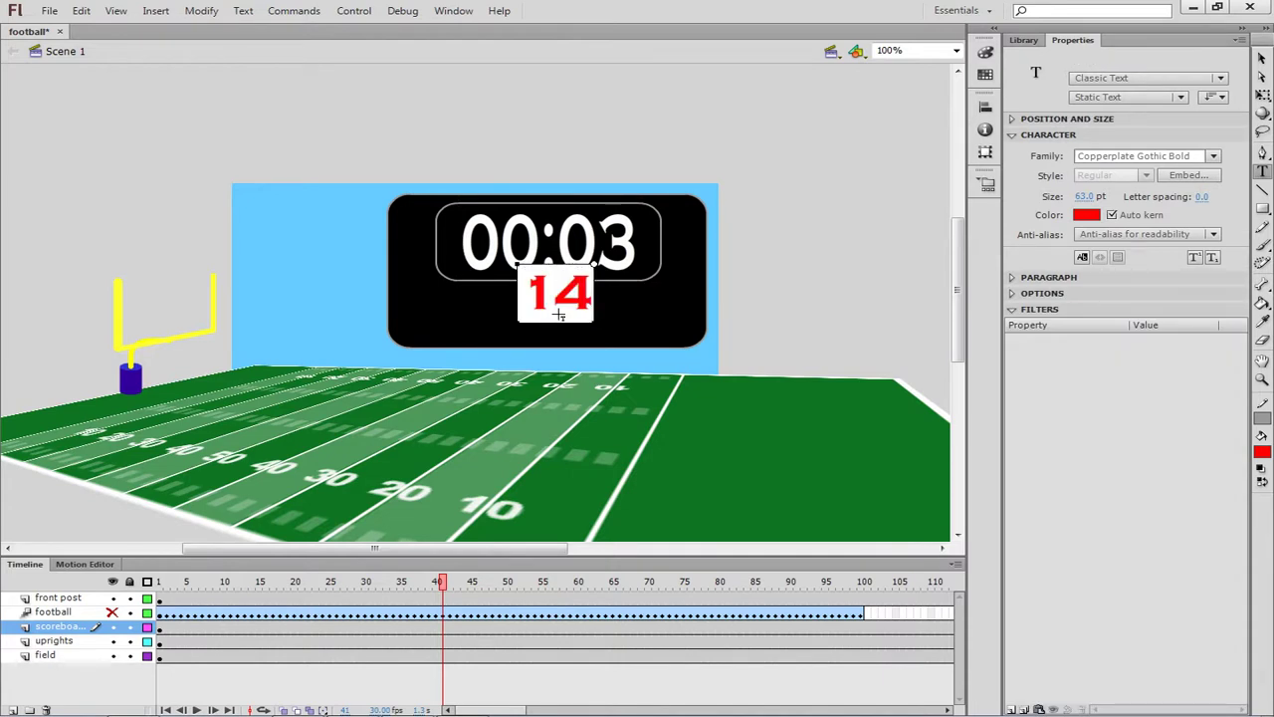
- Reduce the red 14 to 44 pt and place it below the left end of the clock
left_click(1262, 58)
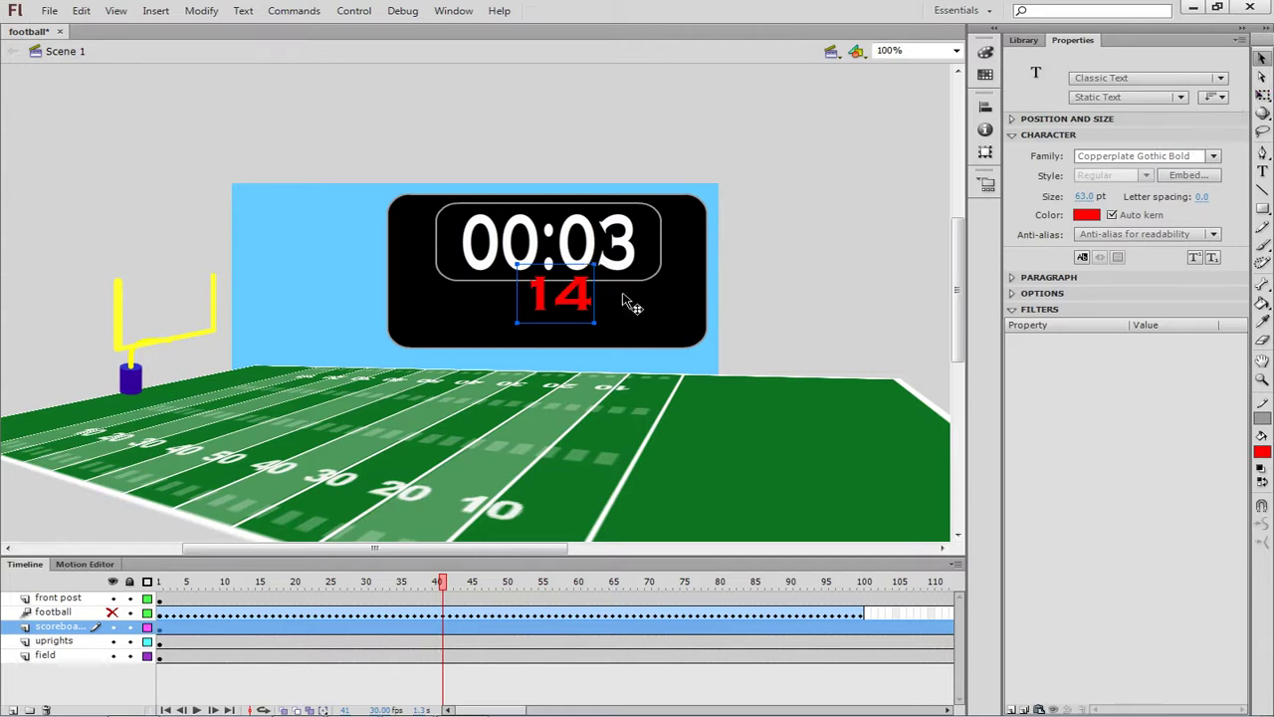
left_click_drag(585, 304, 481, 317)
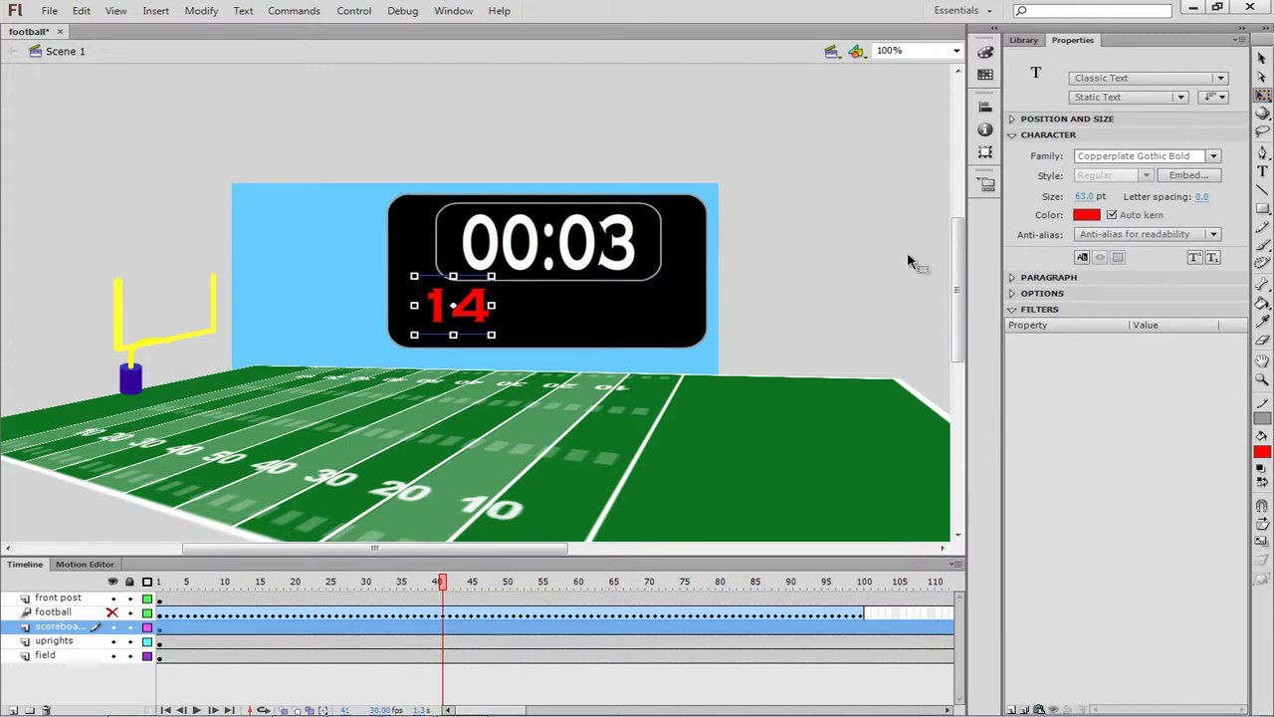
left_click_drag(1090, 200, 1070, 196)
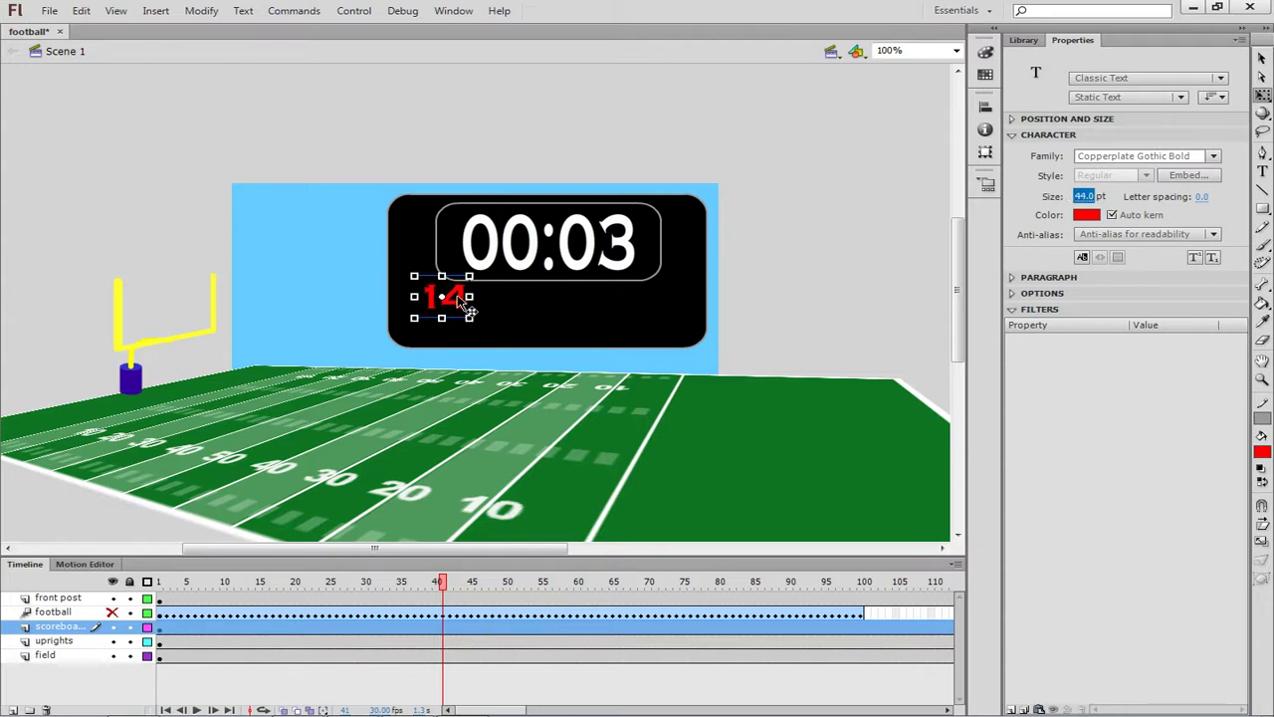
mouse_move(459, 298)
left_mouse_down()
mouse_move(456, 313)
mouse_move(479, 310)
left_mouse_up()
left_click(772, 297)
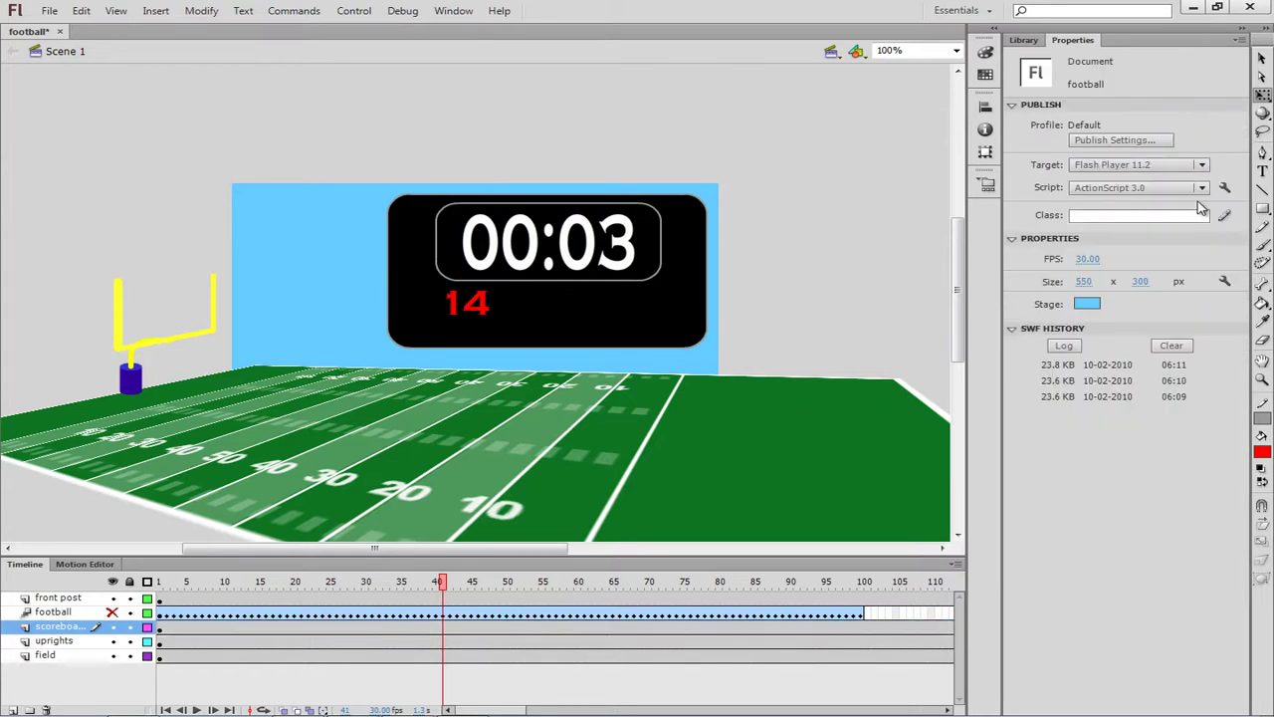
- Add the text Home in white Copperplate Gothic Bold on the scoreboard, below the right end of the clock
left_click(1264, 173)
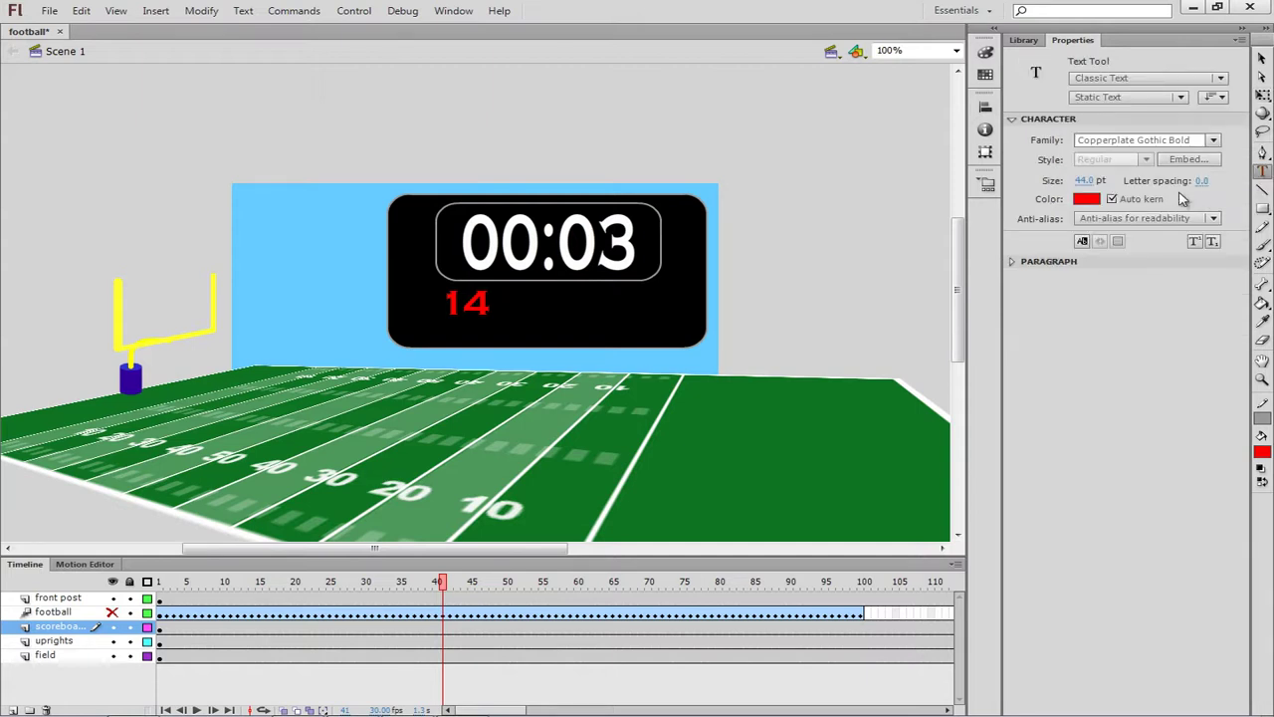
left_click(1088, 200)
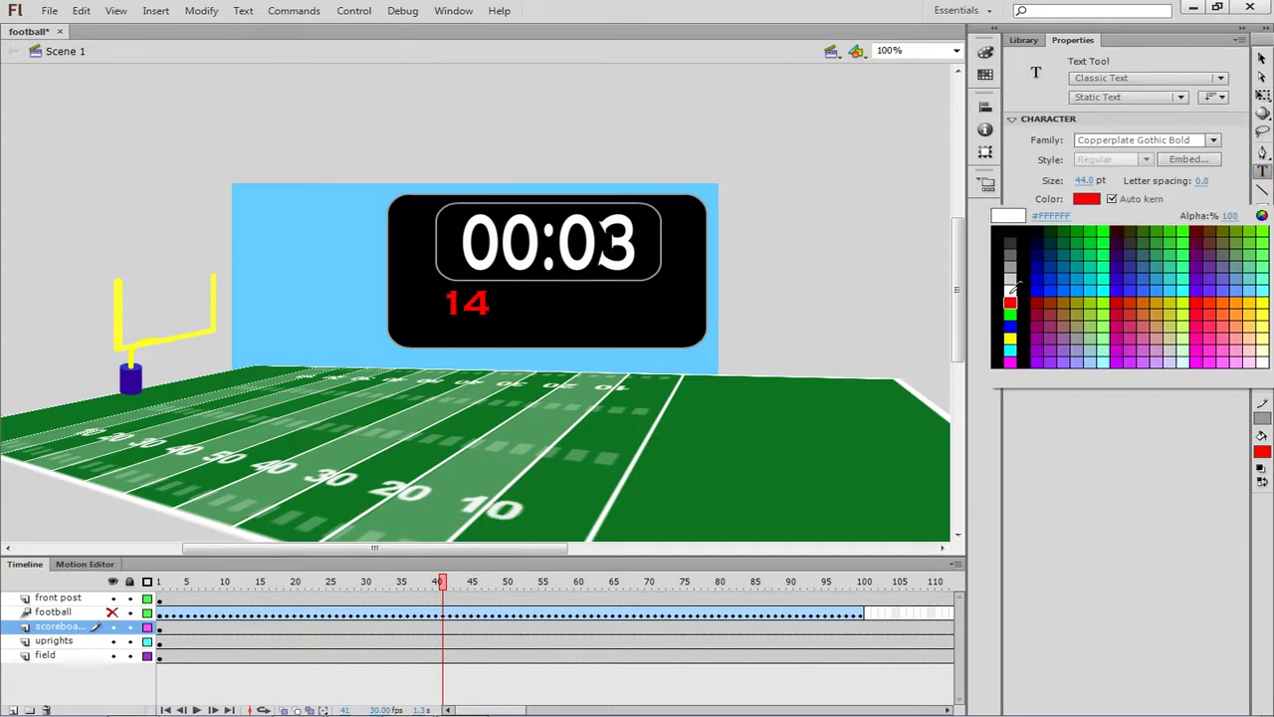
left_click(1015, 286)
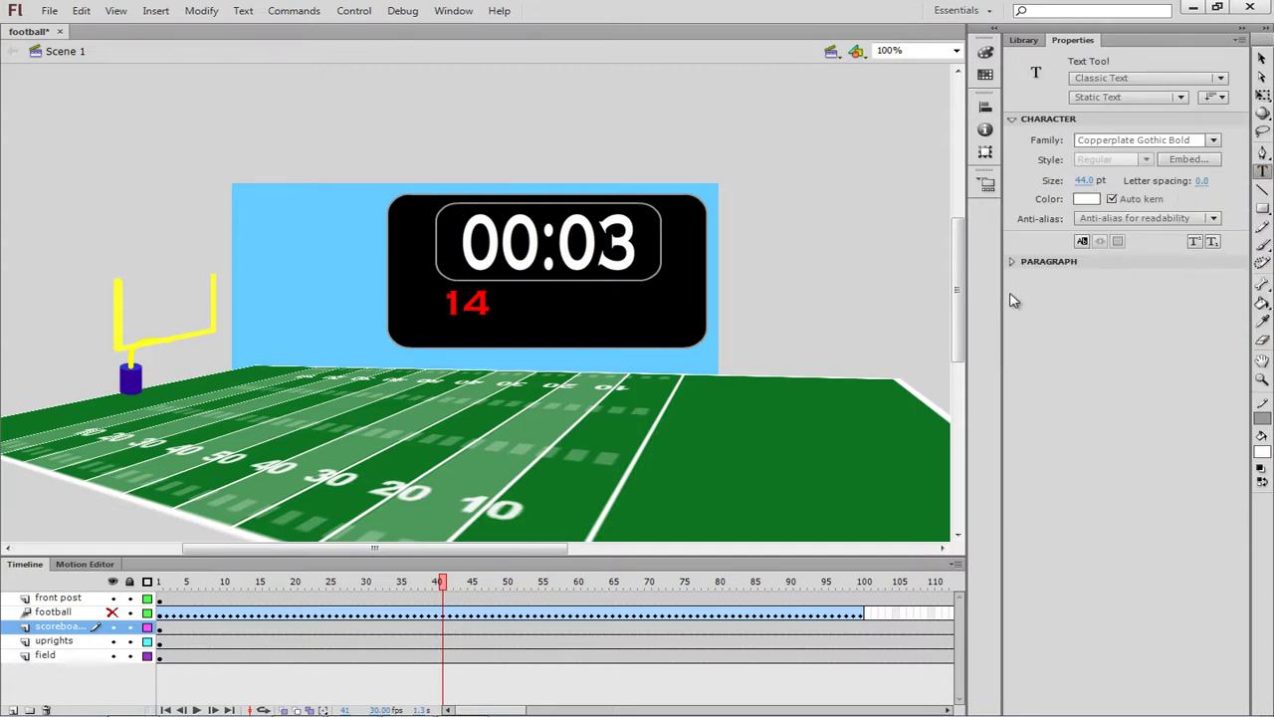
left_click(626, 331)
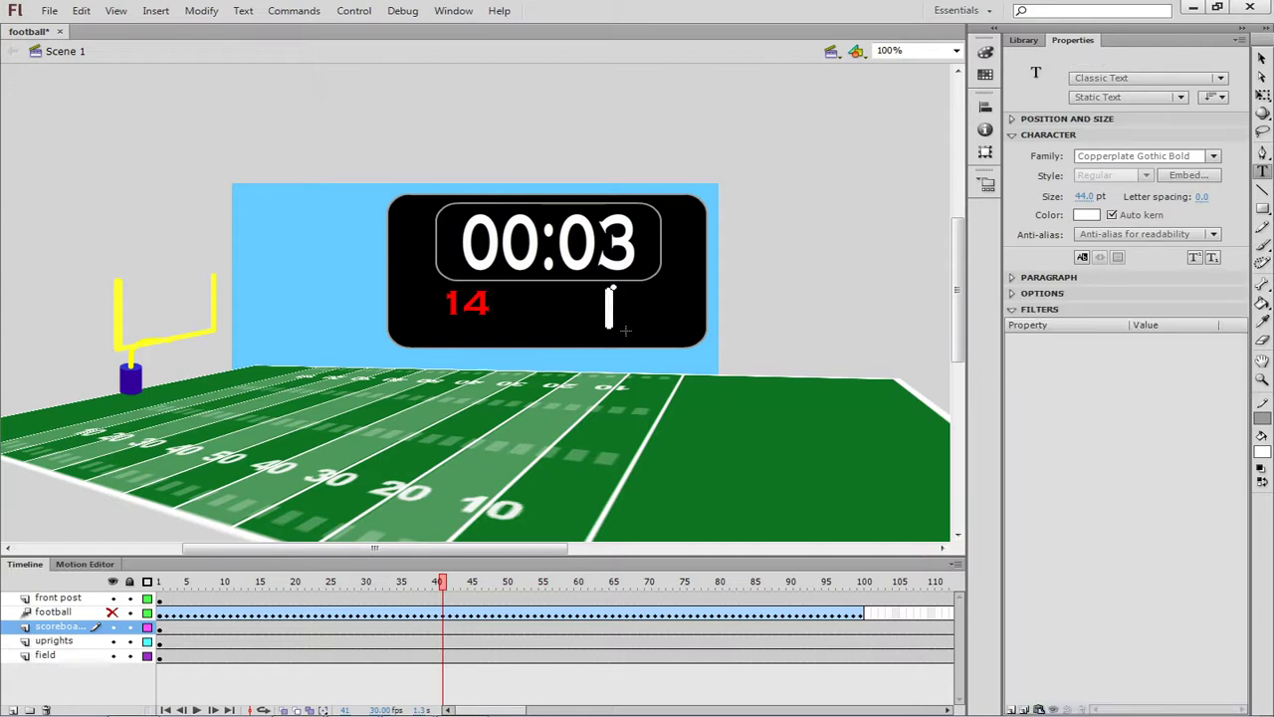
type("H")
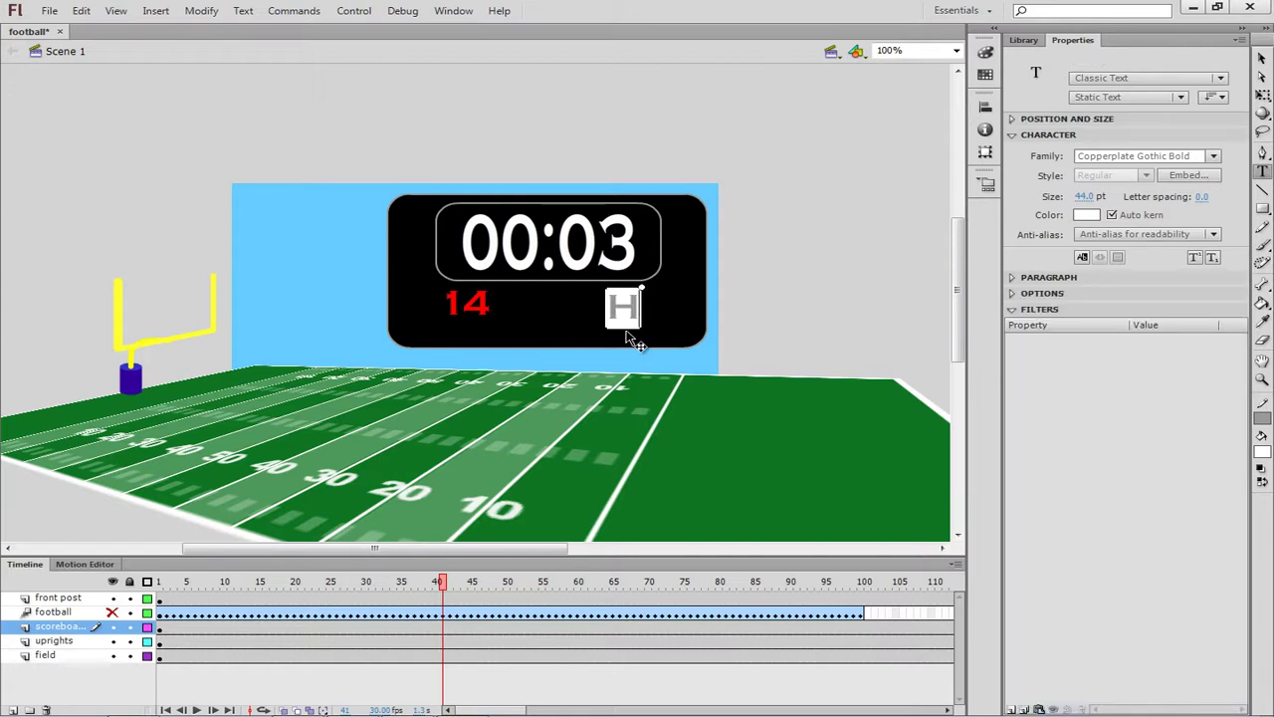
type("ome")
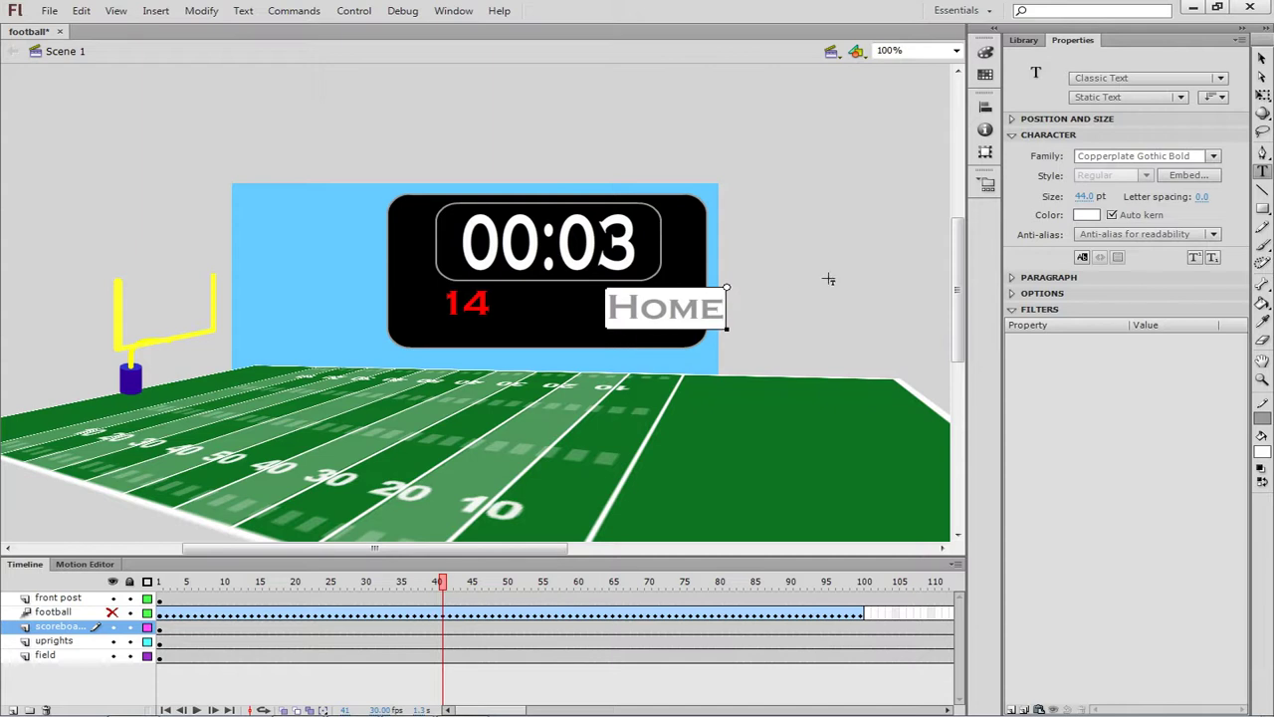
key("Escape")
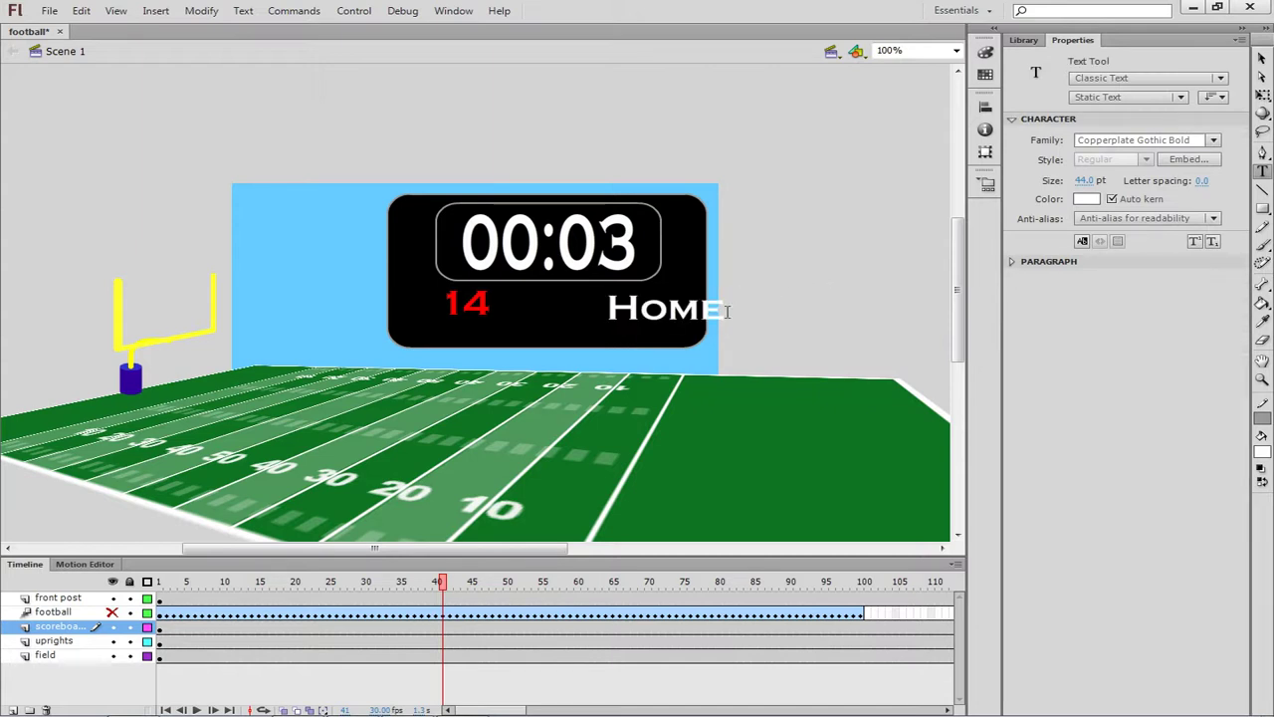
- Reduce the Home label to 17 pt and place it directly beneath the red 14
left_click(1261, 59)
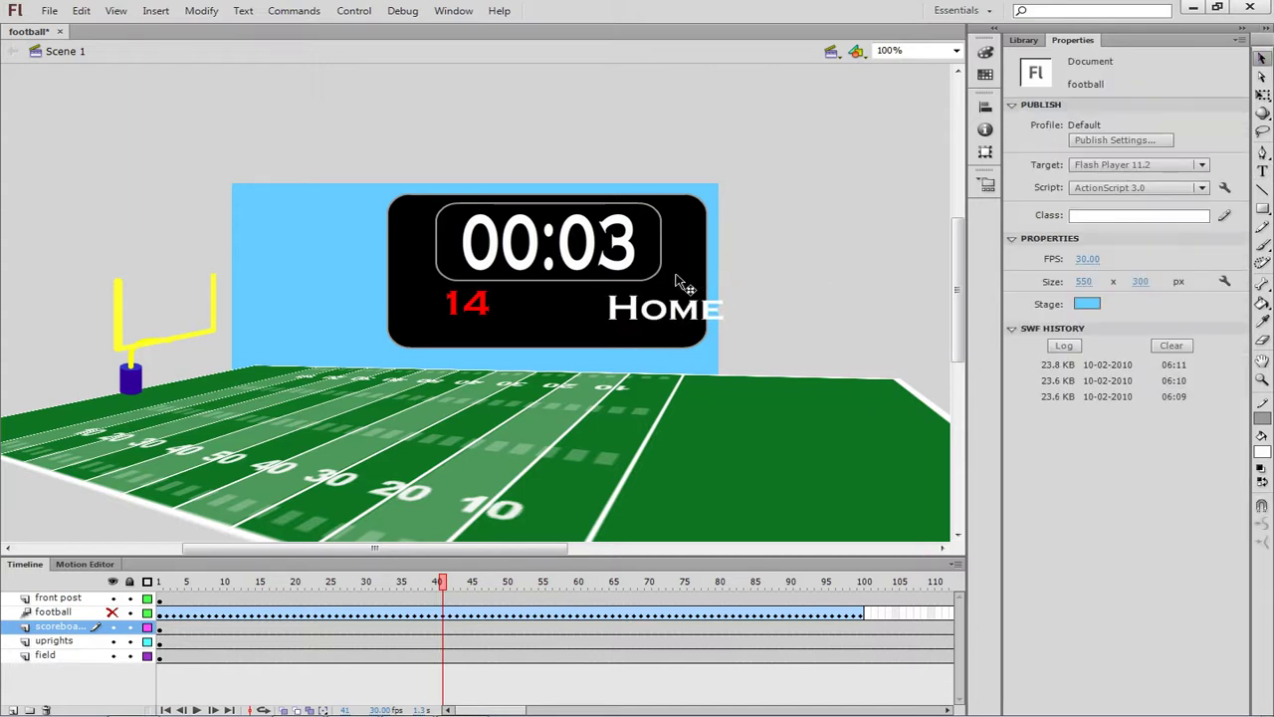
left_click_drag(670, 321, 479, 343)
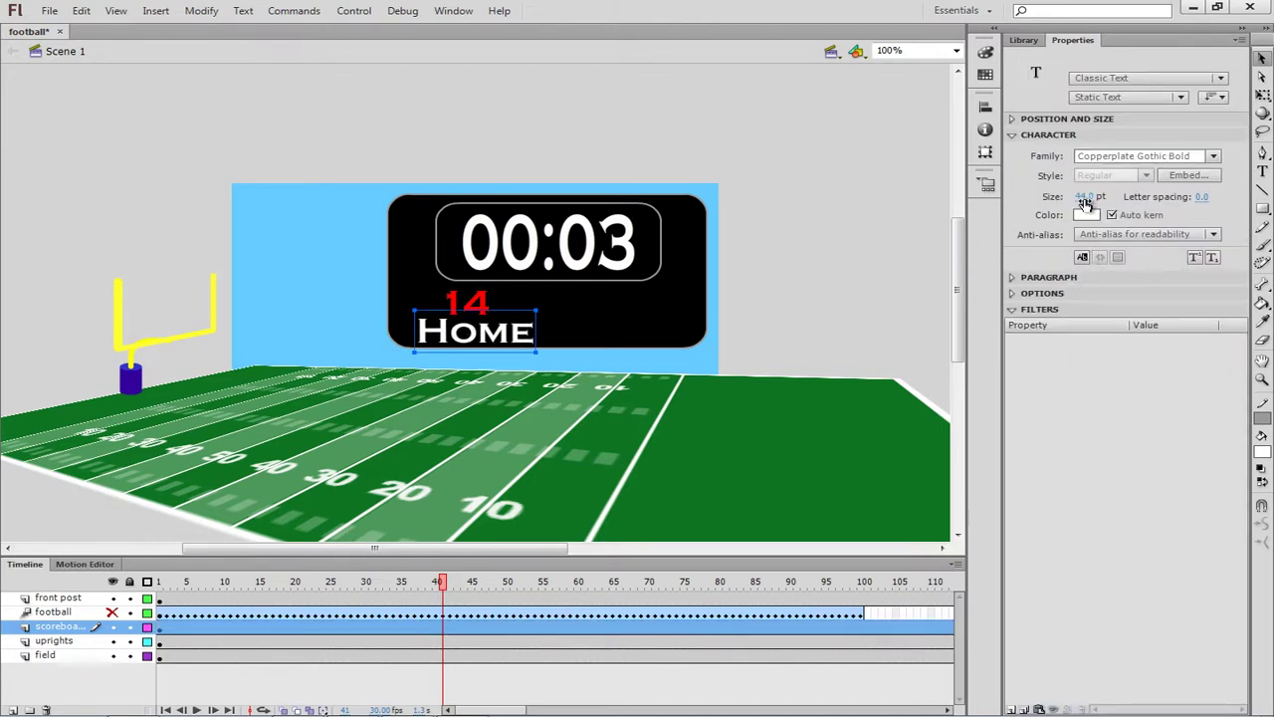
left_click(1083, 196)
left_click_drag(1083, 196, 1061, 198)
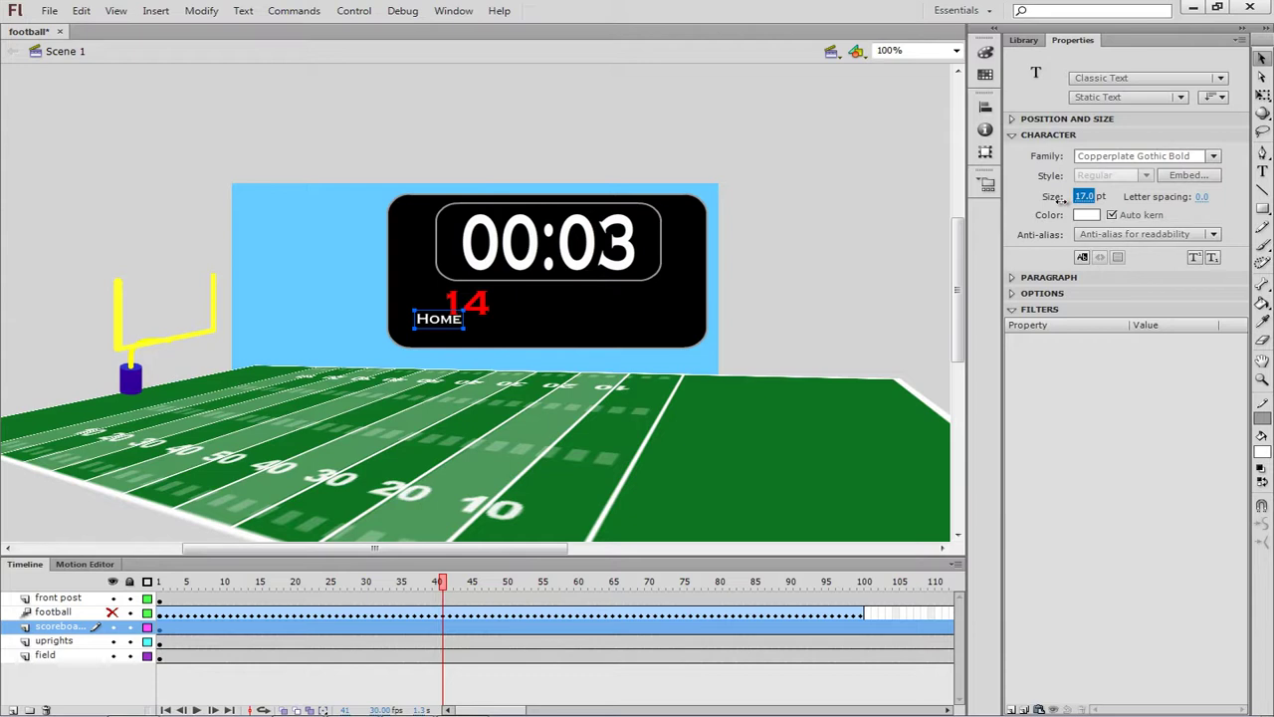
left_click_drag(440, 321, 476, 345)
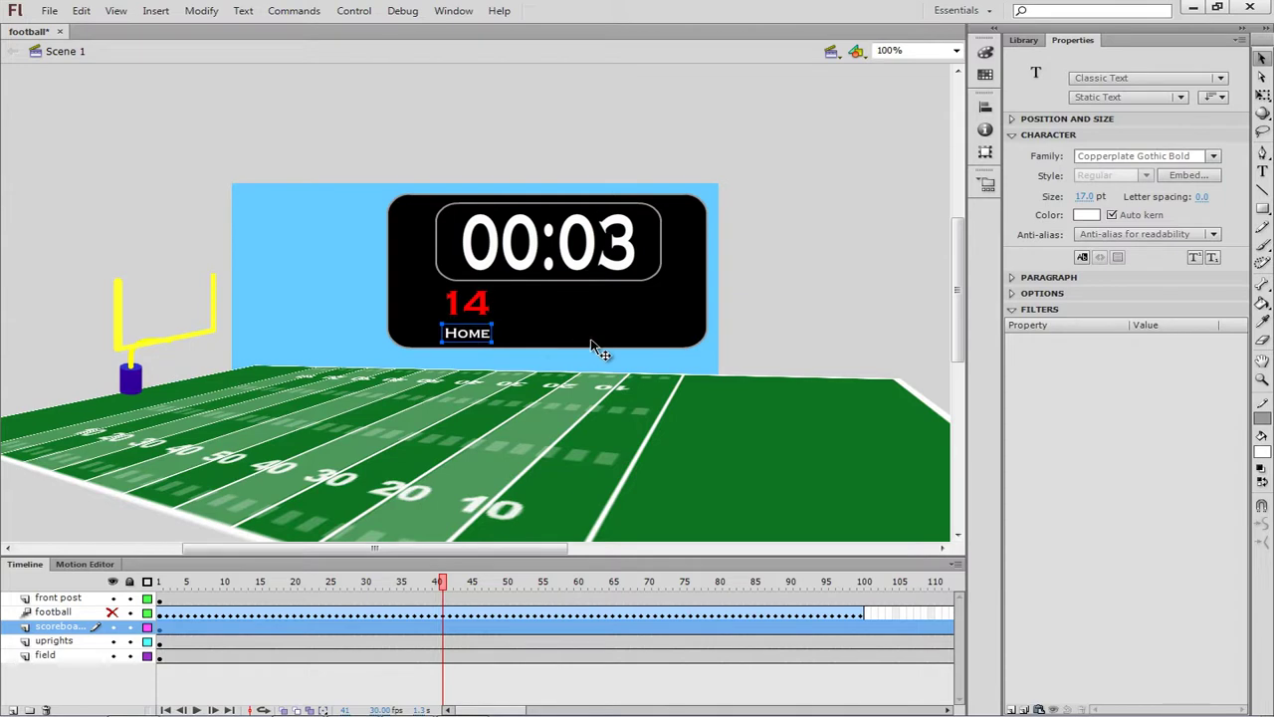
left_click(798, 316)
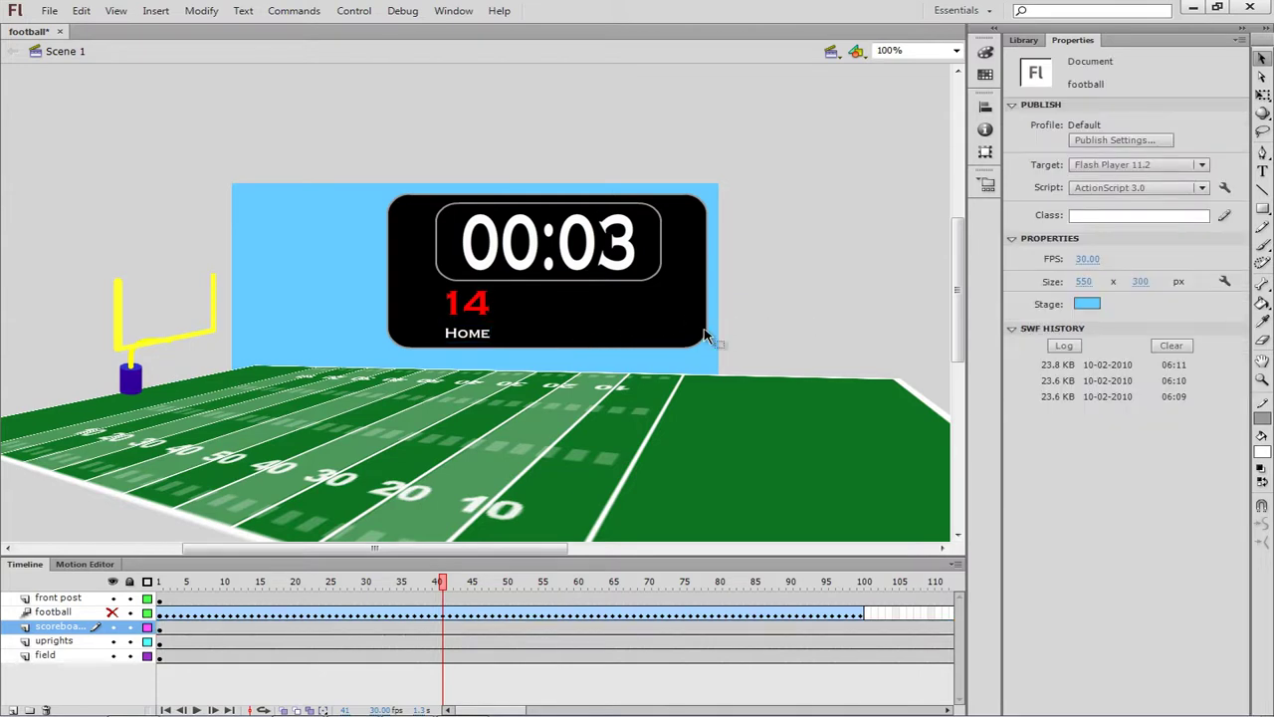
- Duplicate the red 14 together with its Home label and place the copies level with them below the clock's right end
left_click(482, 315)
left_click(482, 336)
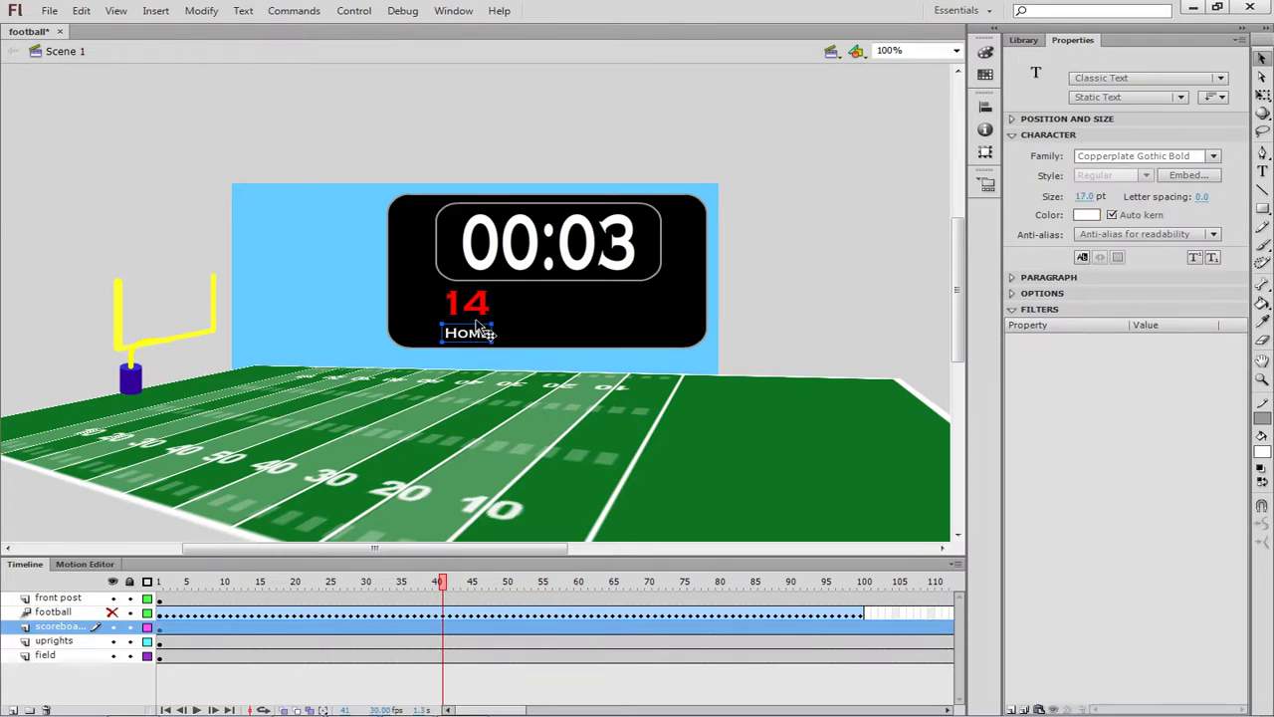
left_click(481, 317, "shift")
left_click_drag(482, 318, 630, 318)
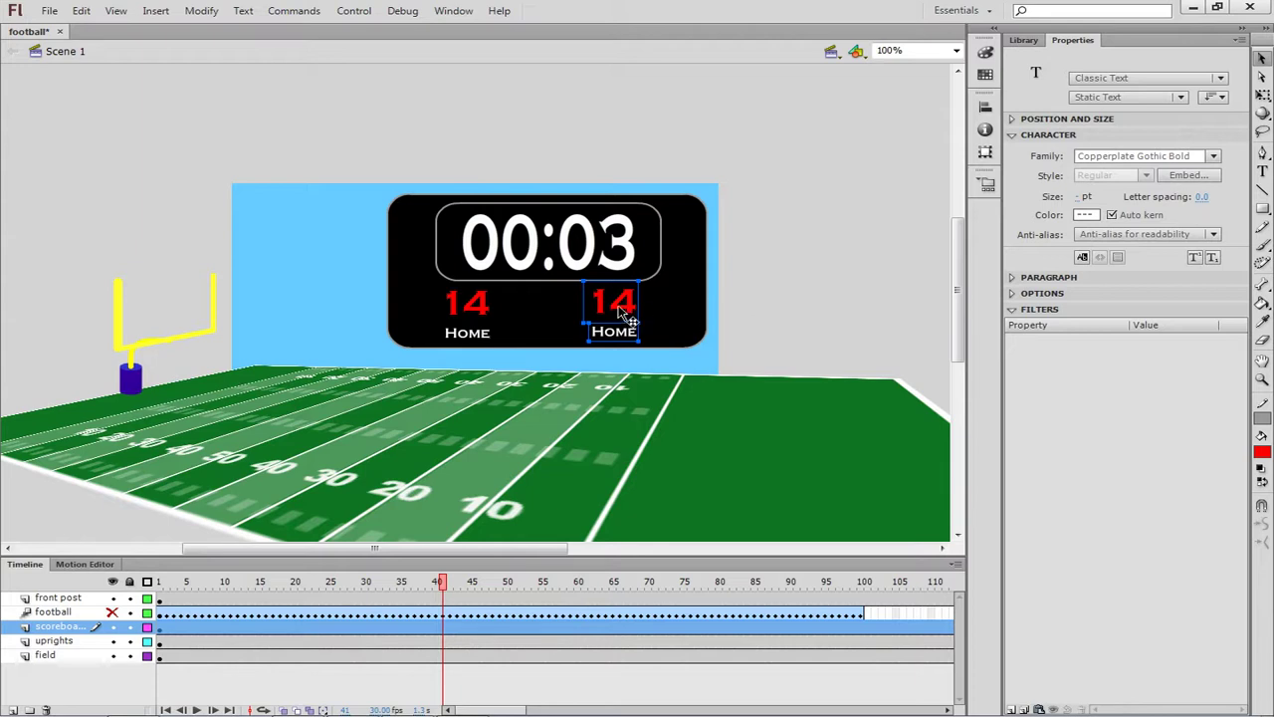
left_click_drag(617, 308, 625, 308)
left_click_drag(627, 310, 628, 311)
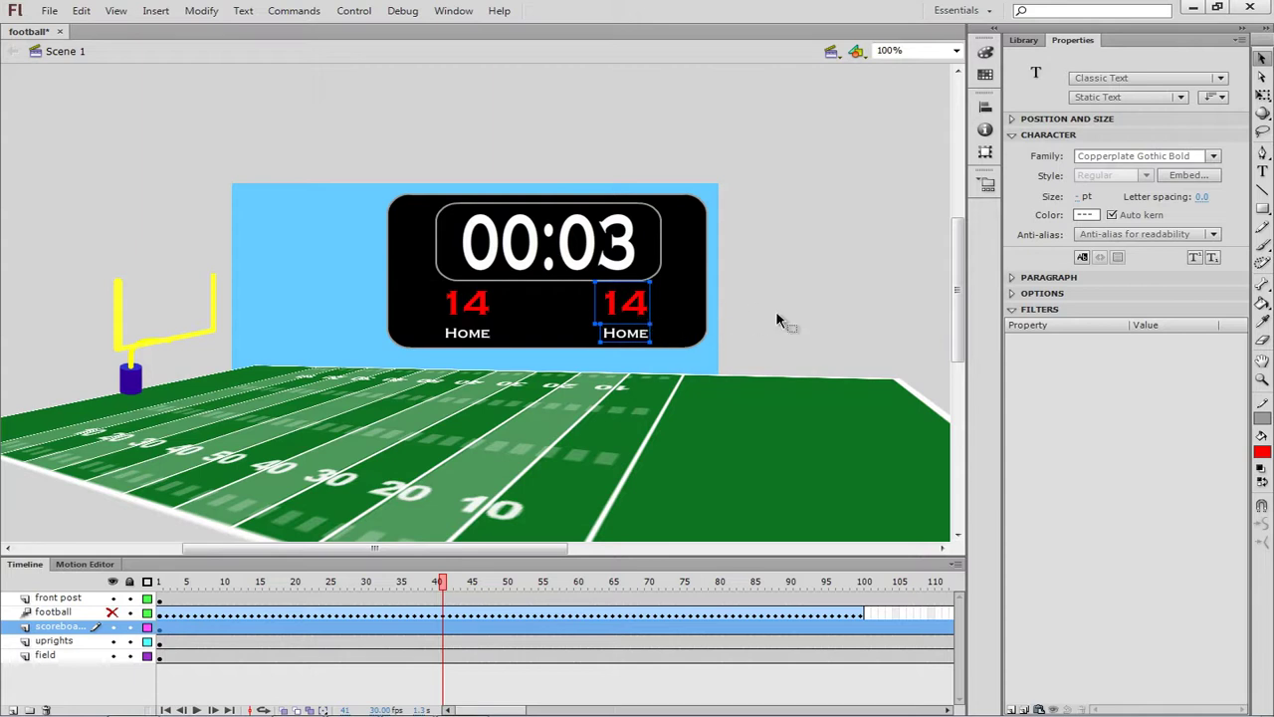
left_click(782, 319)
- Change the duplicated Home label's text to Visitors
left_click(629, 339)
left_click(1263, 172)
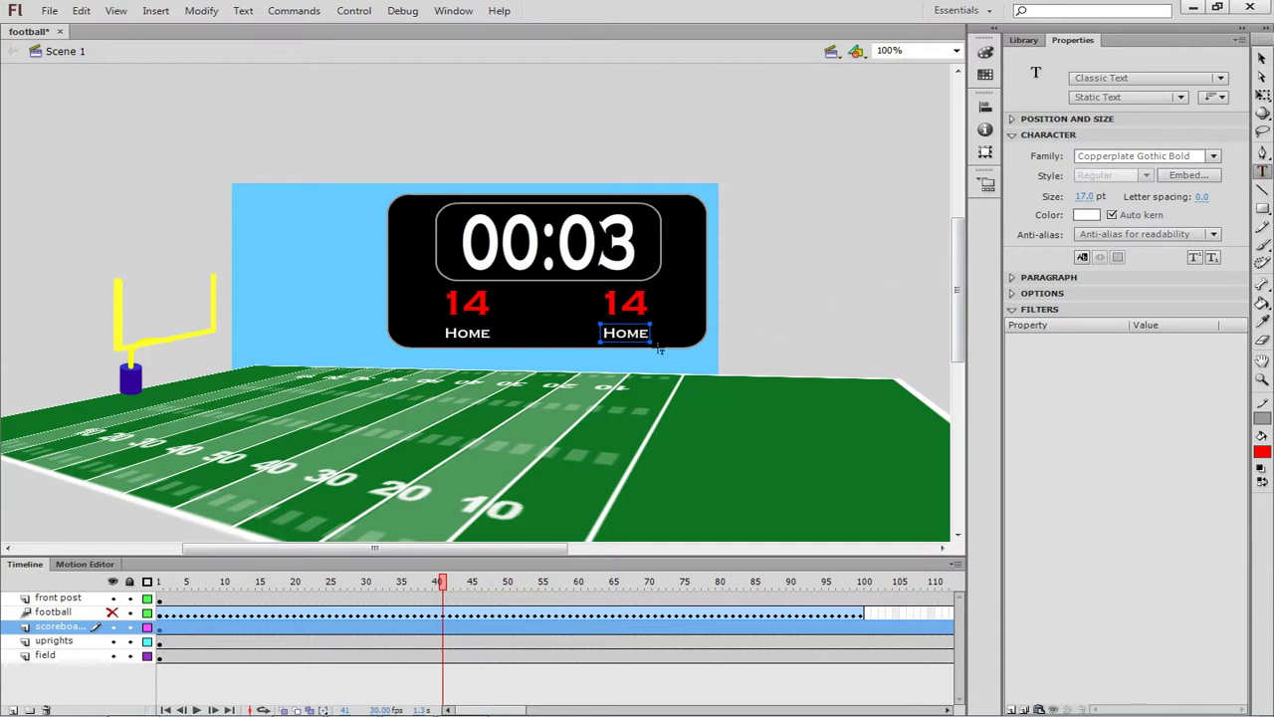
double_click(630, 336)
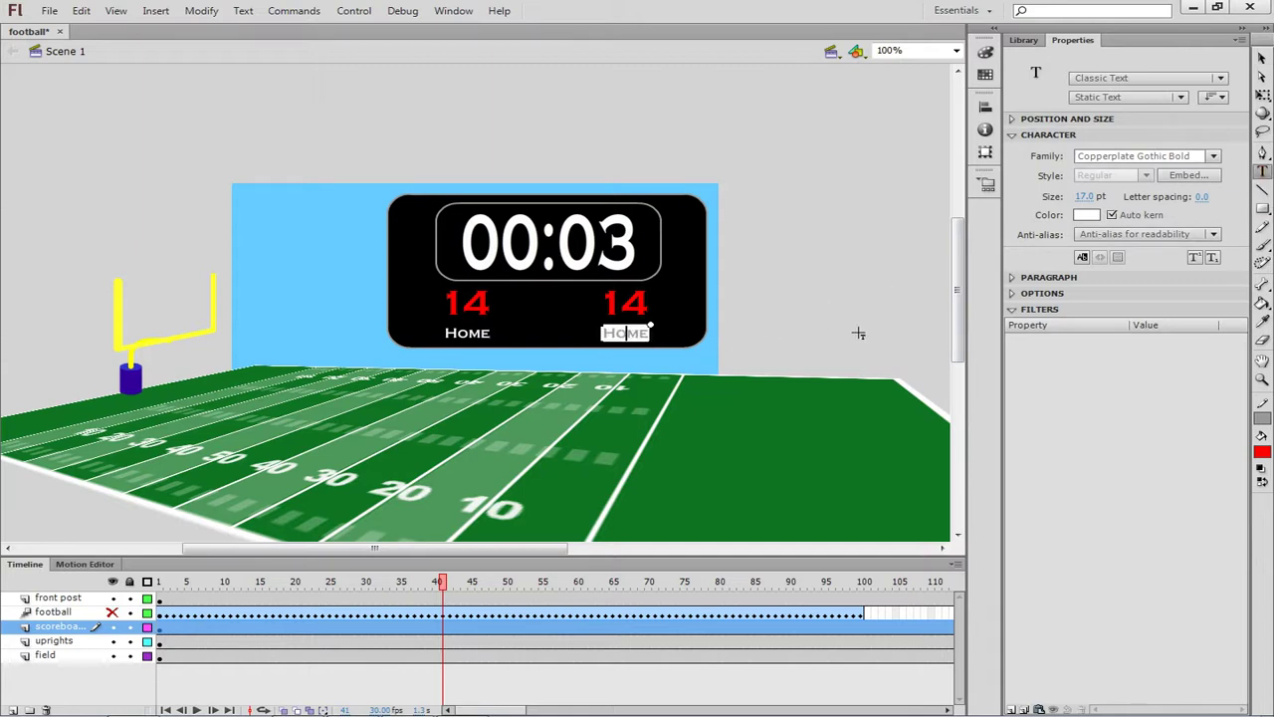
key("BackSpace")
type("Visitors")
- Change the score above the Visitors label to 15
left_click(623, 302)
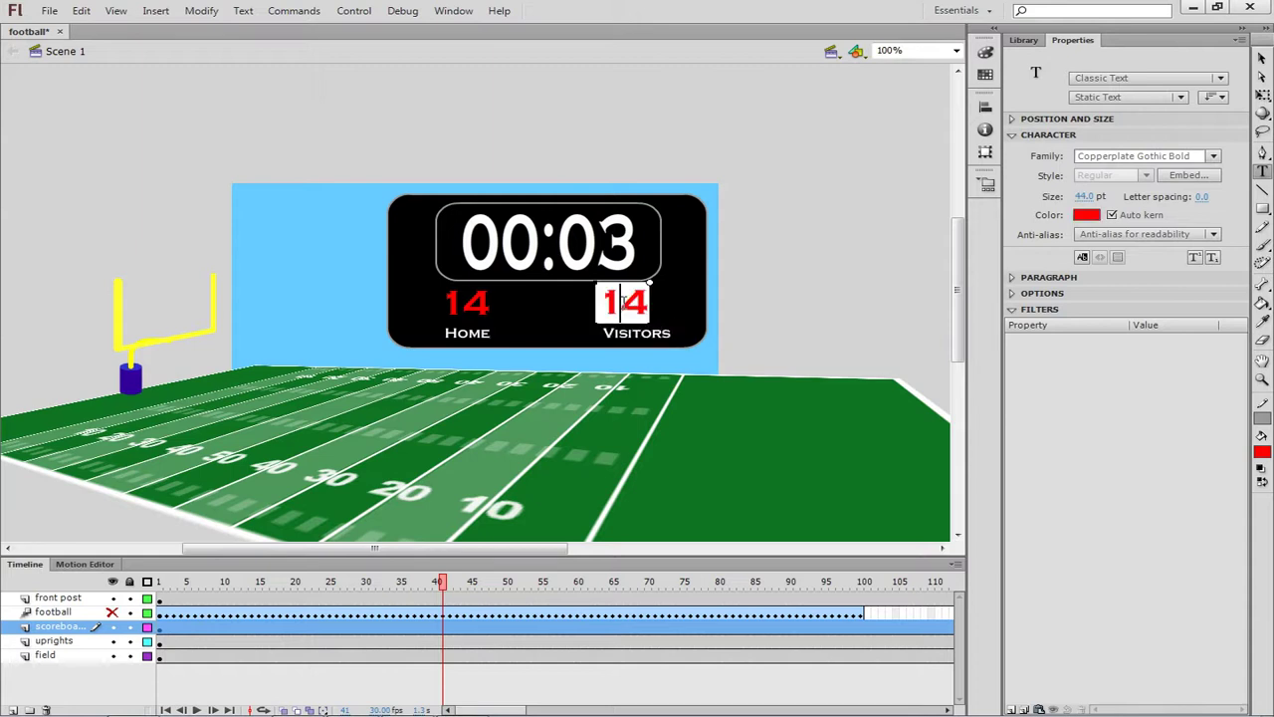
key("Delete")
type("5")
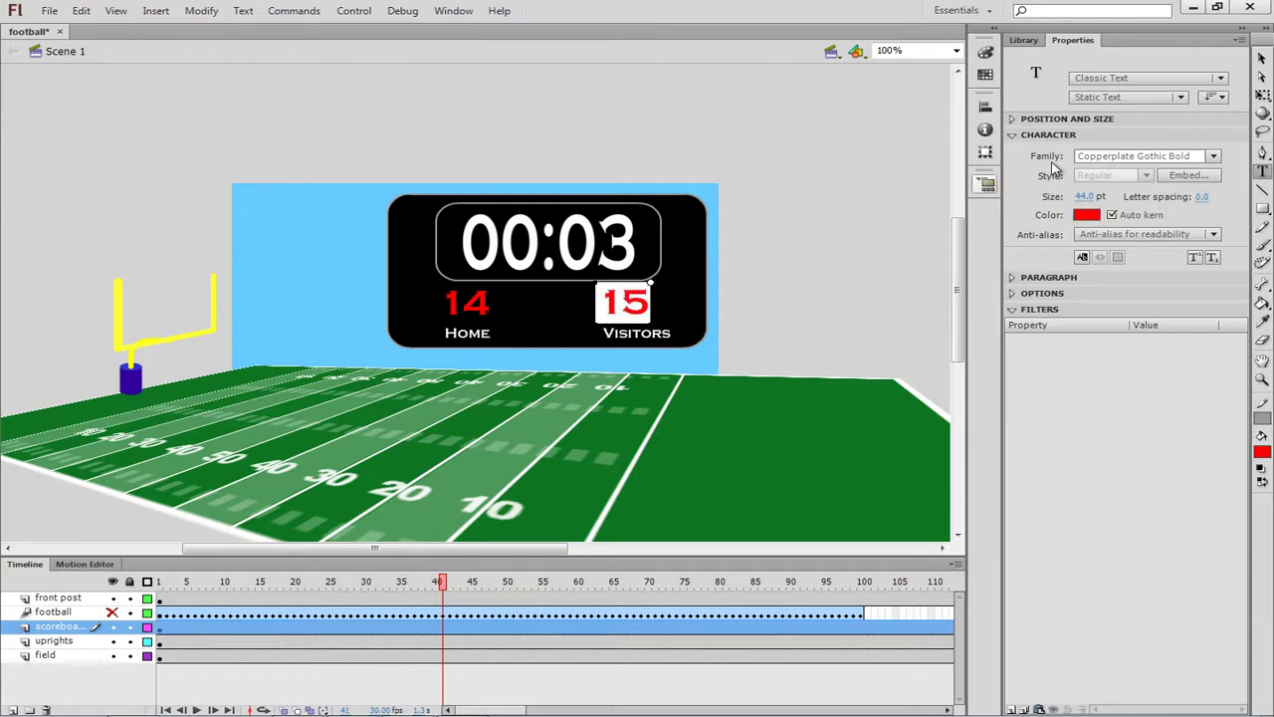
left_click(1262, 60)
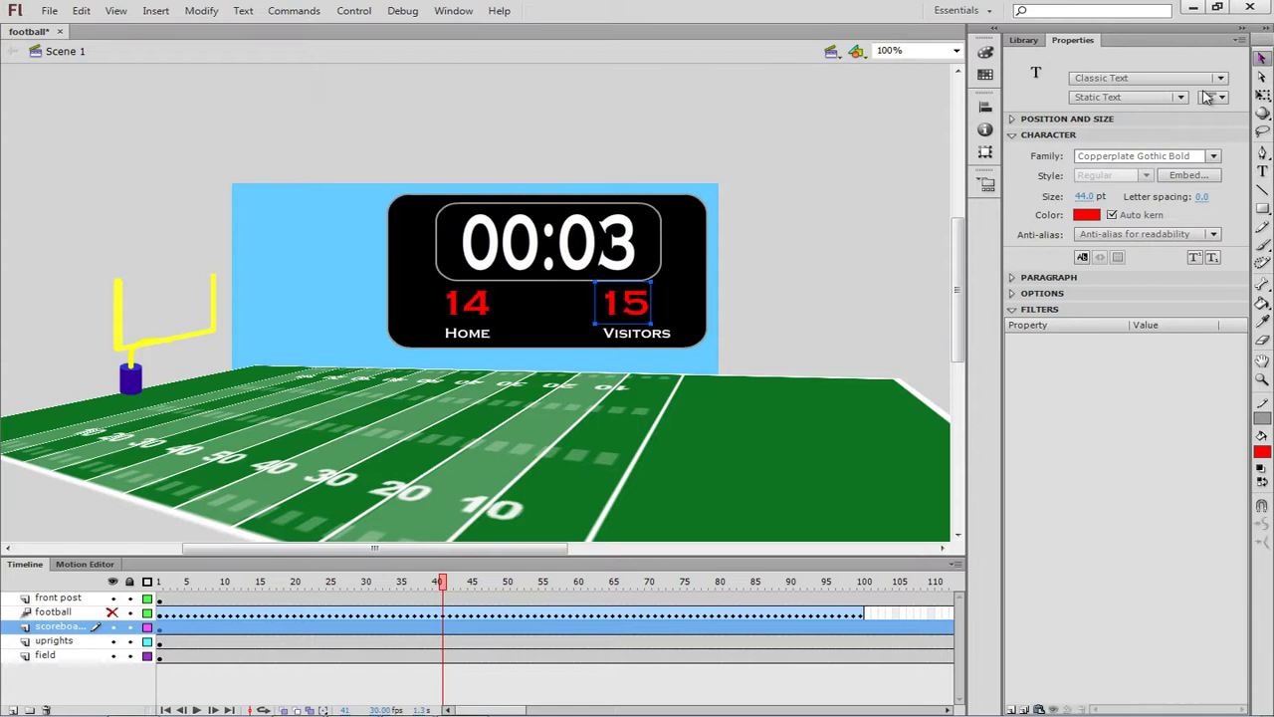
left_click(794, 277)
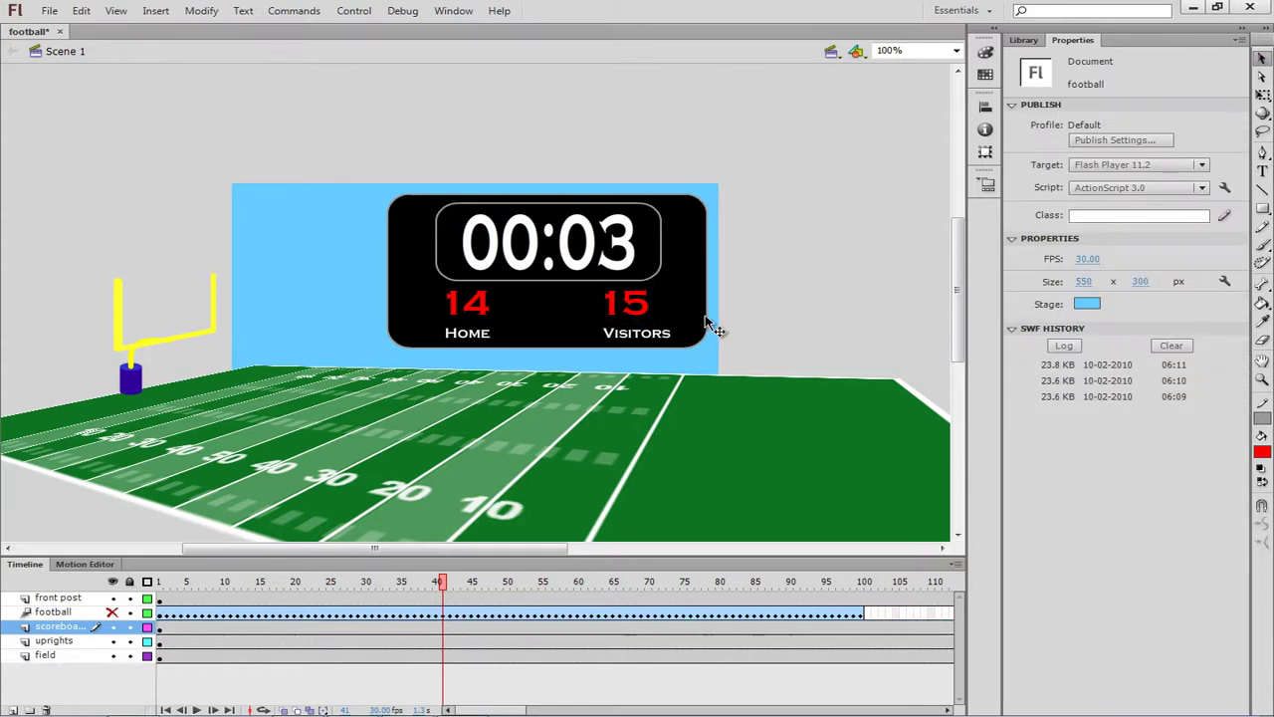
- Move the 15 and its Visitors label together slightly inward, toward the scoreboard's centre
left_click(484, 319)
left_click(763, 289)
left_click(637, 317)
left_click(639, 337)
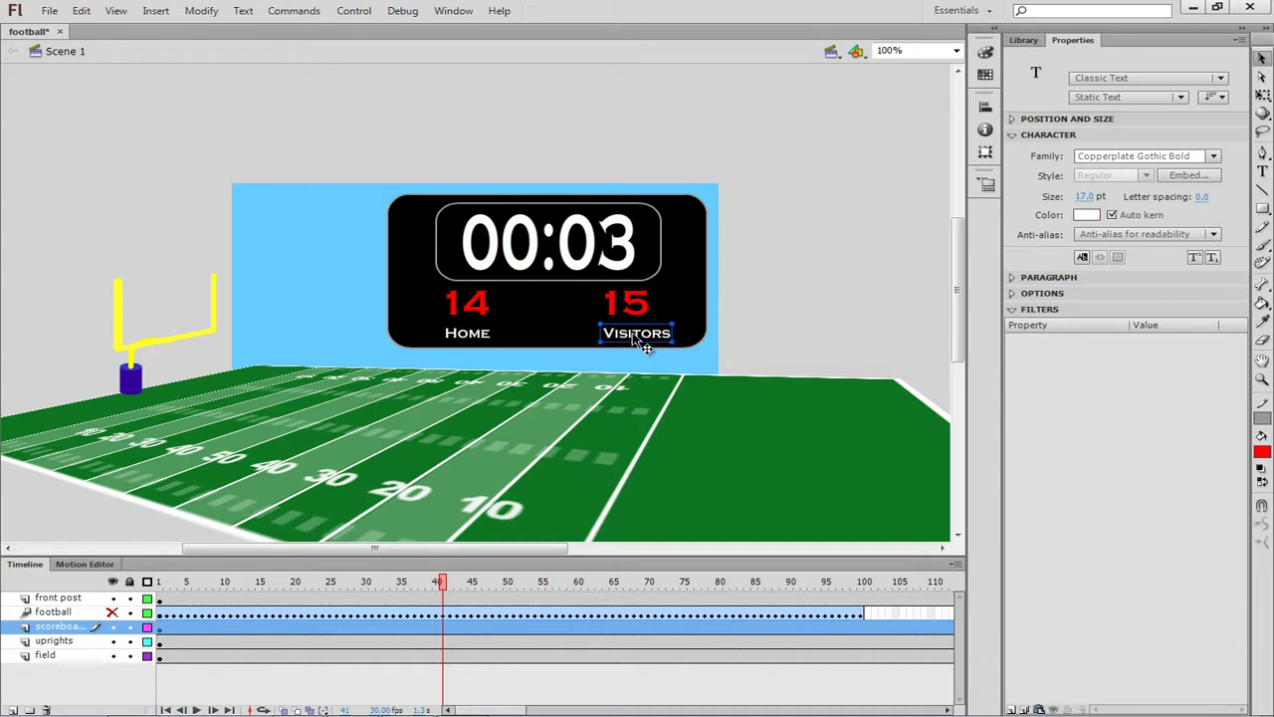
left_click(633, 309, "shift")
left_click_drag(633, 308, 615, 319)
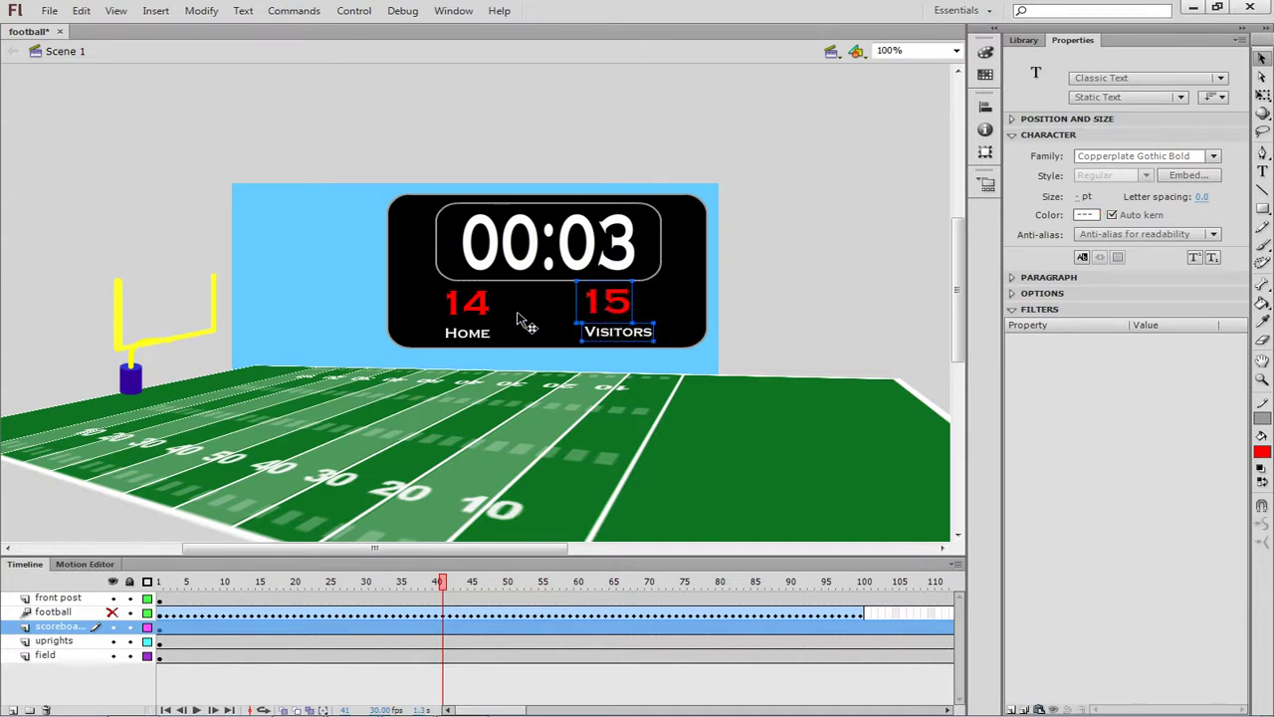
- Move the 14 and its Home label together slightly inward to balance the Visitors side, and save the file
left_click(483, 311)
left_click(476, 332, "shift")
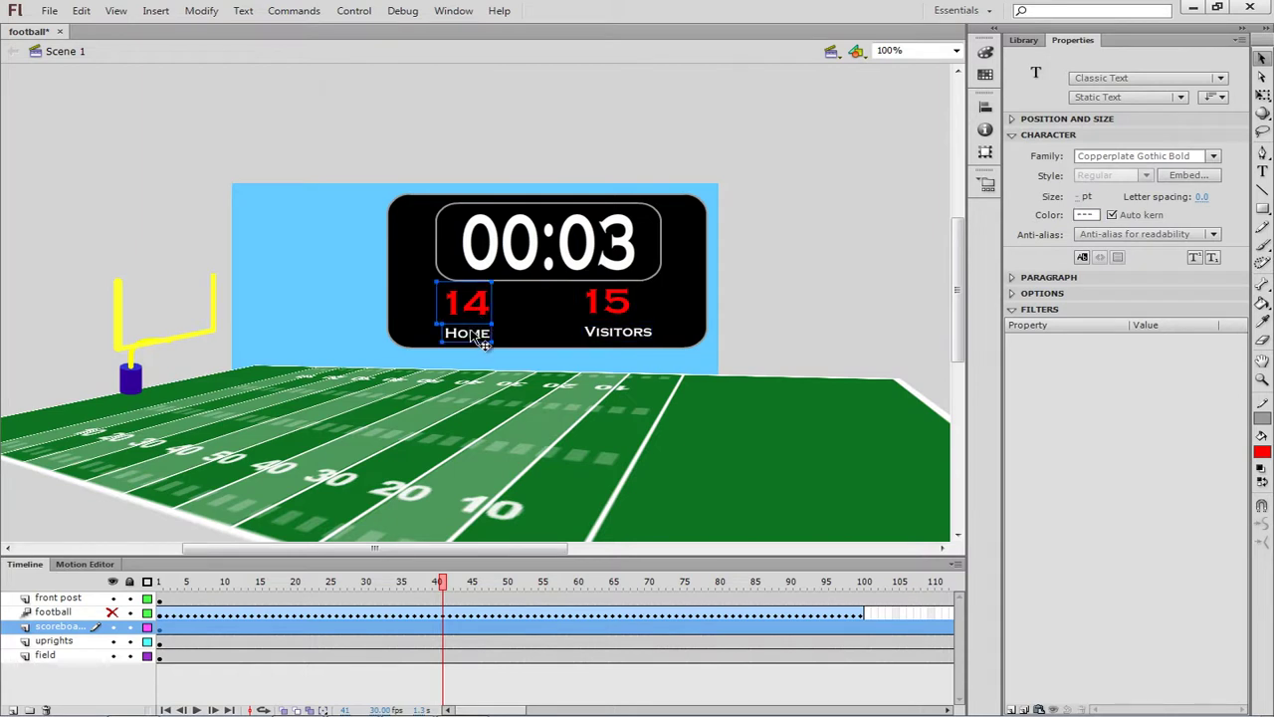
left_click_drag(485, 319, 500, 320)
left_click(618, 331)
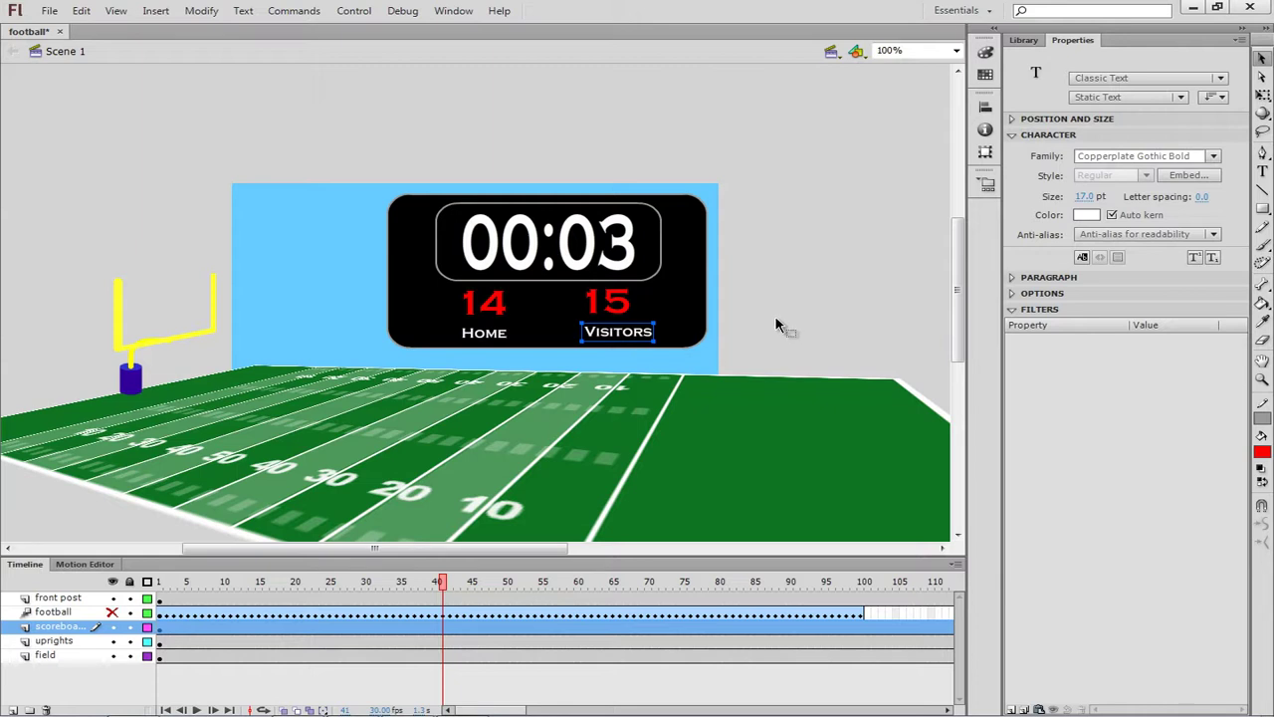
left_click(835, 291)
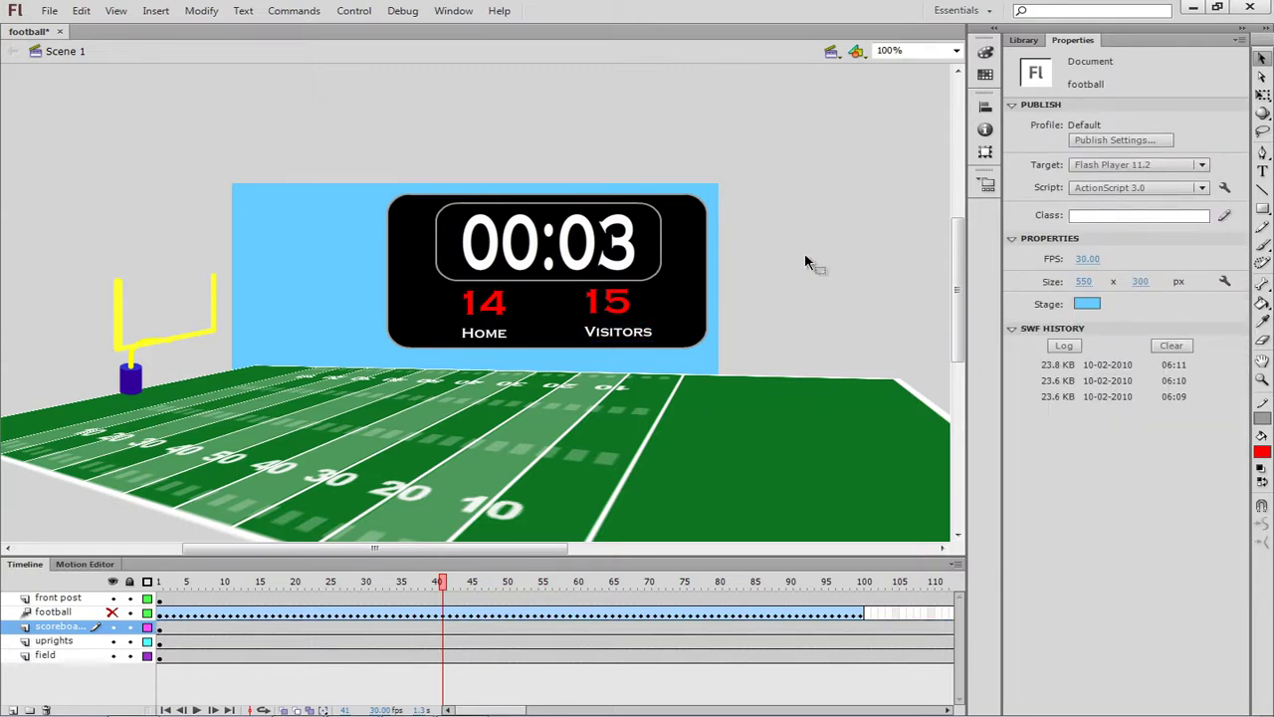
key("ctrl+s")
- Examine the properties of the clock text, its inner rounded rectangle and the two red scores, collapsing the expanded property sections
left_click(535, 261)
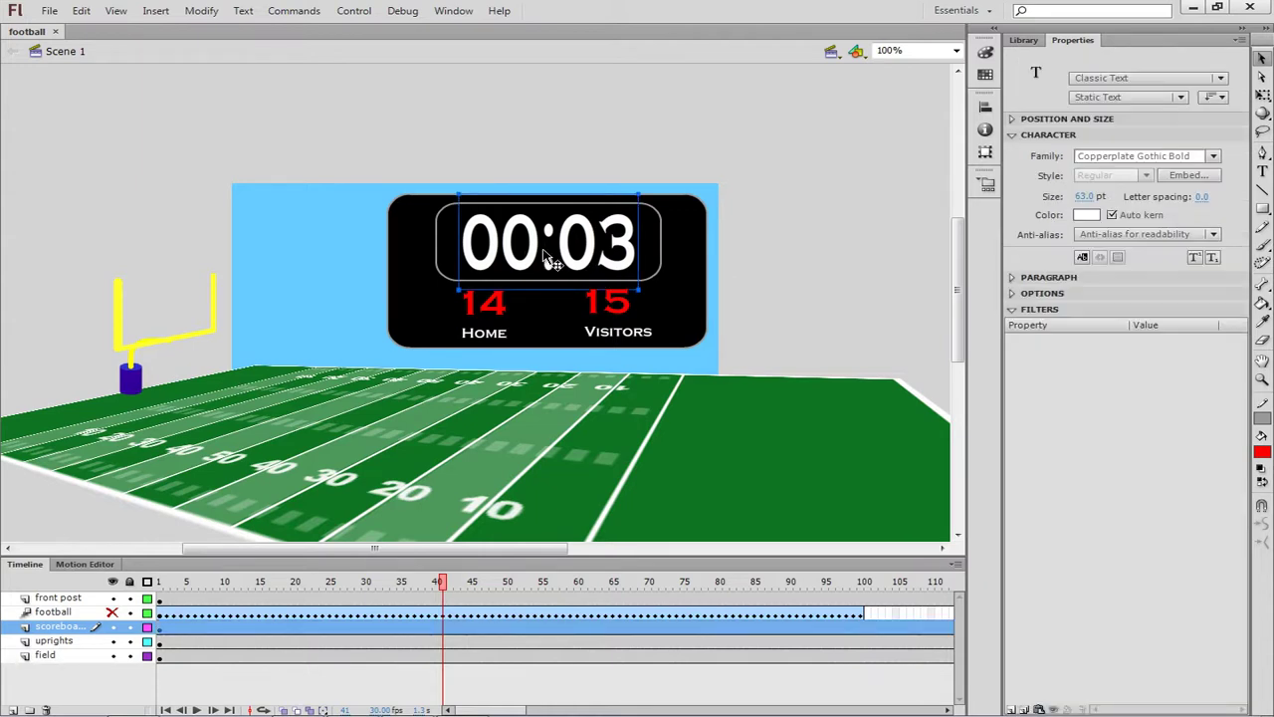
left_click(663, 250)
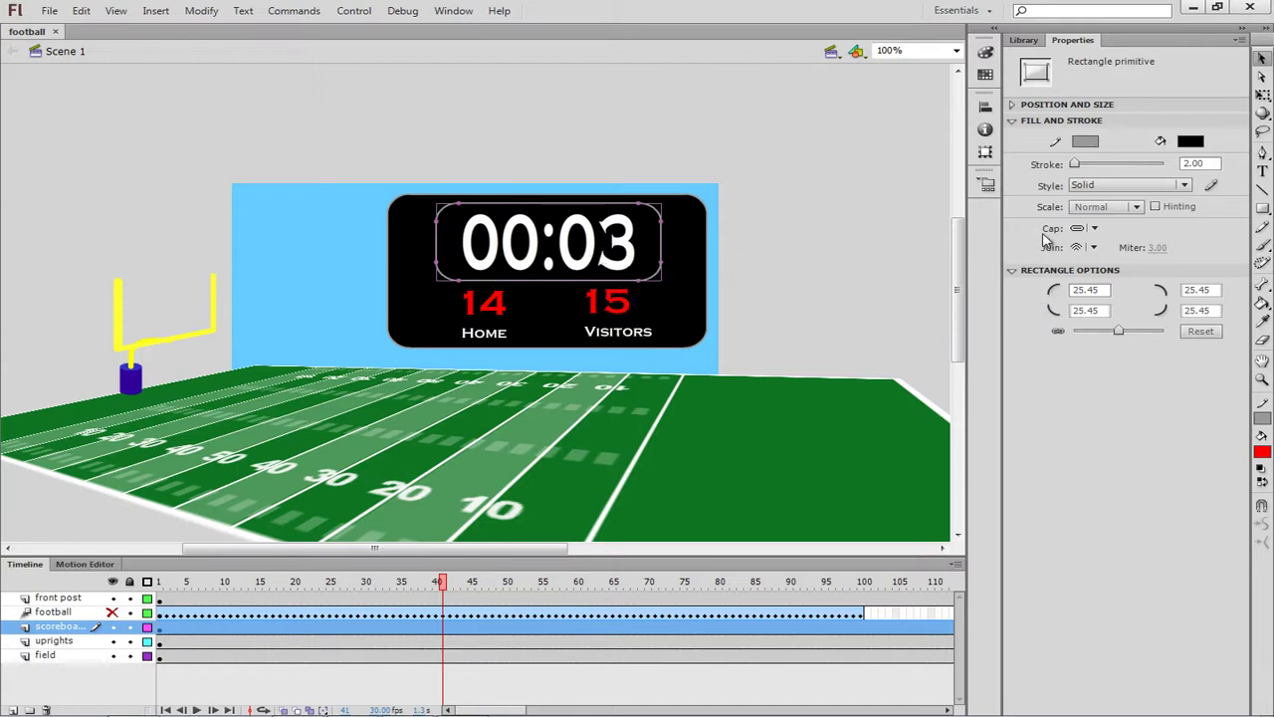
left_click(1012, 122)
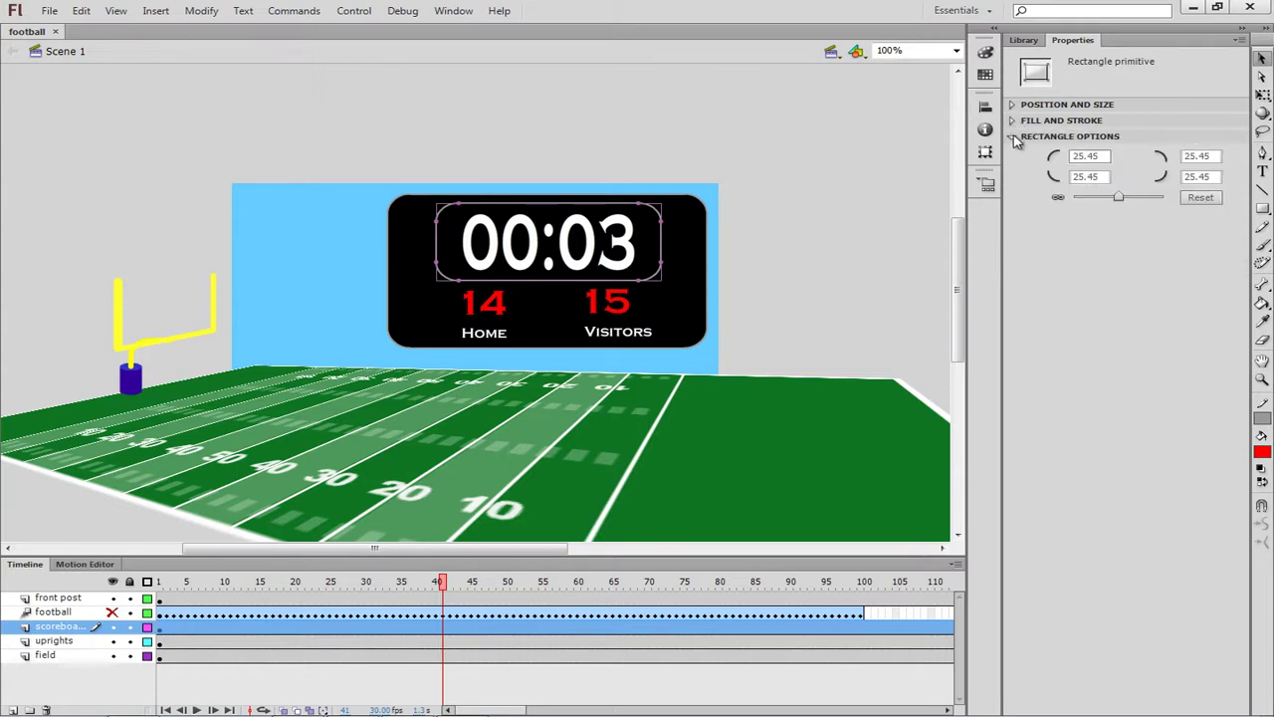
left_click(1013, 138)
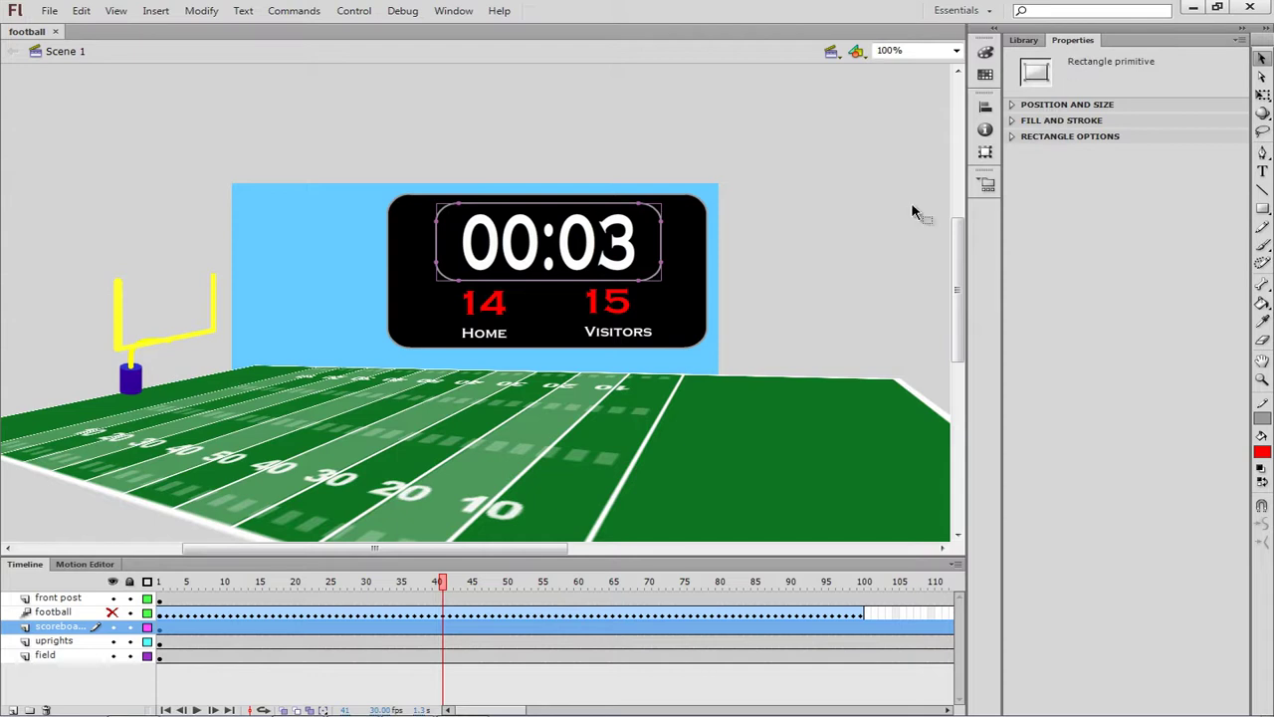
left_click(491, 308)
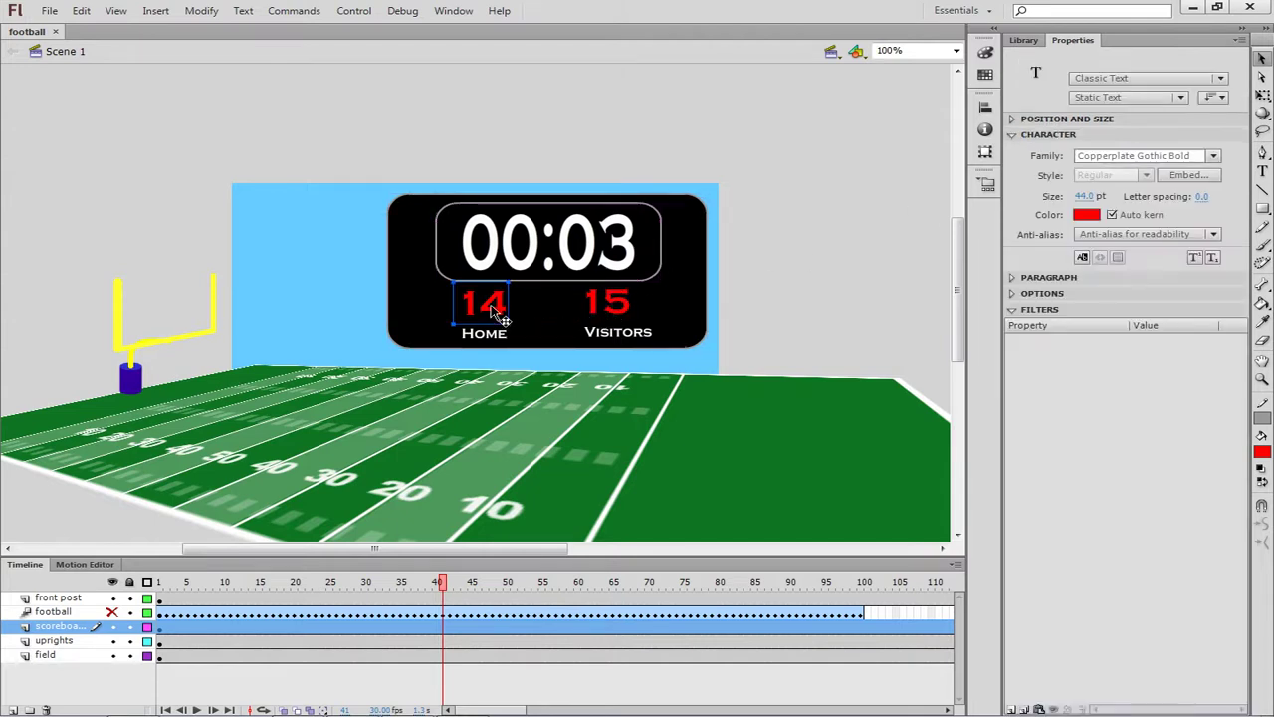
left_click(609, 310)
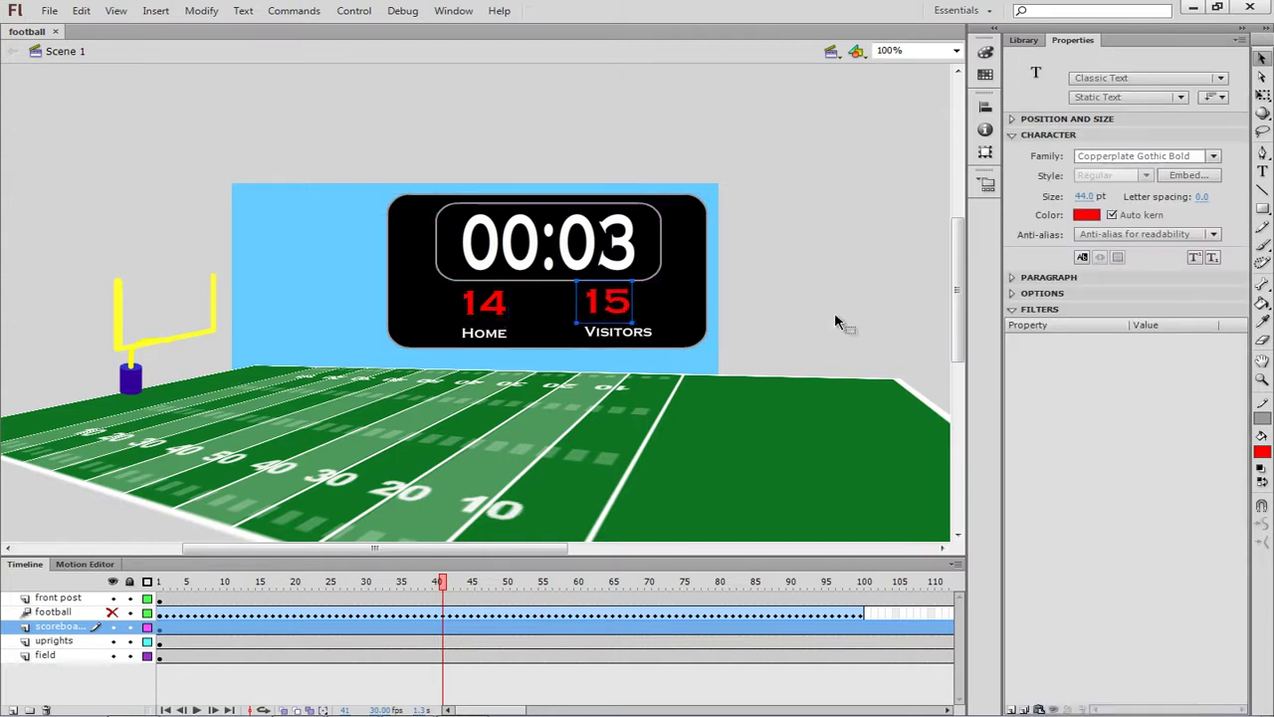
left_click(1013, 136)
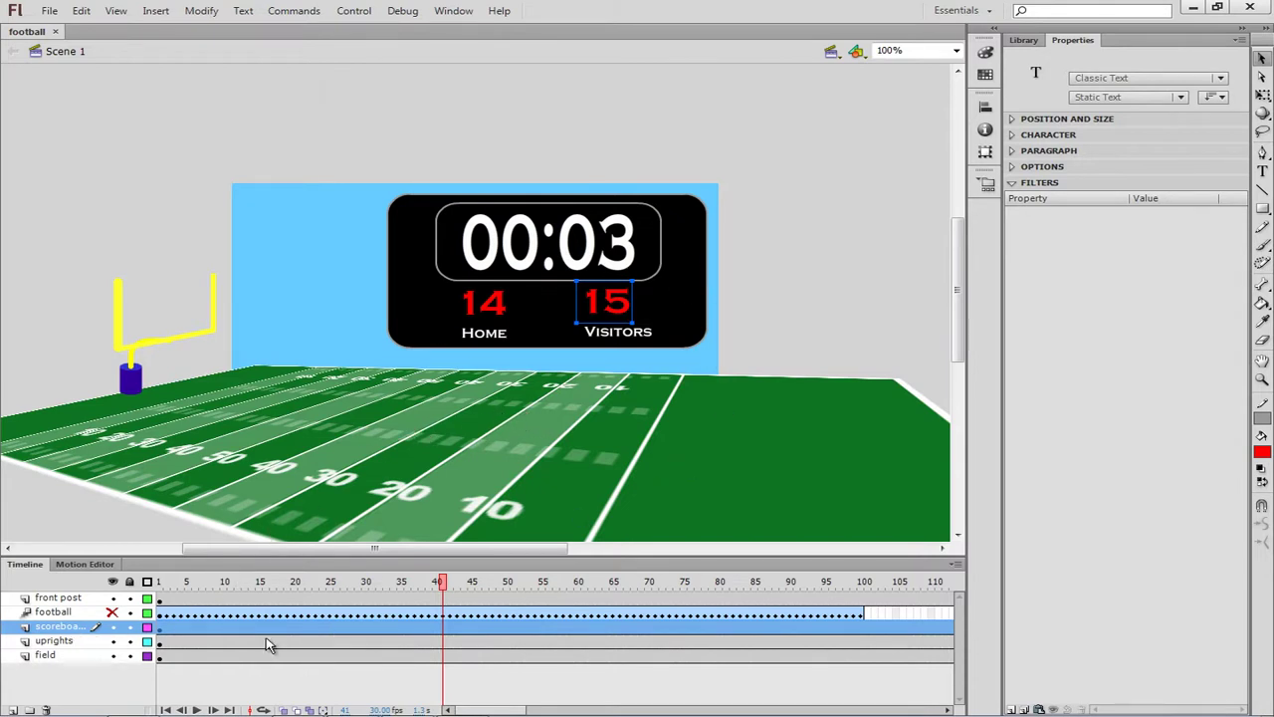
- Convert all the artwork on the scoreboard layer into a movie clip symbol named scoreboard
left_click(68, 631)
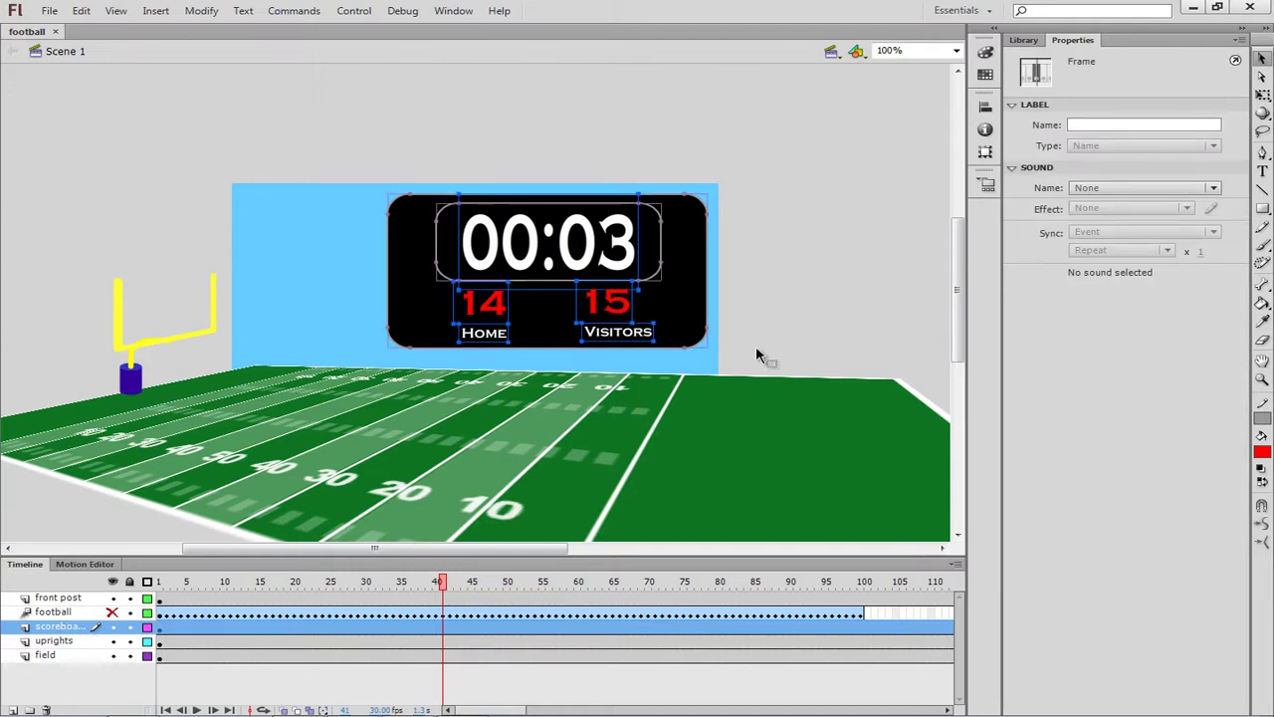
left_click(200, 11)
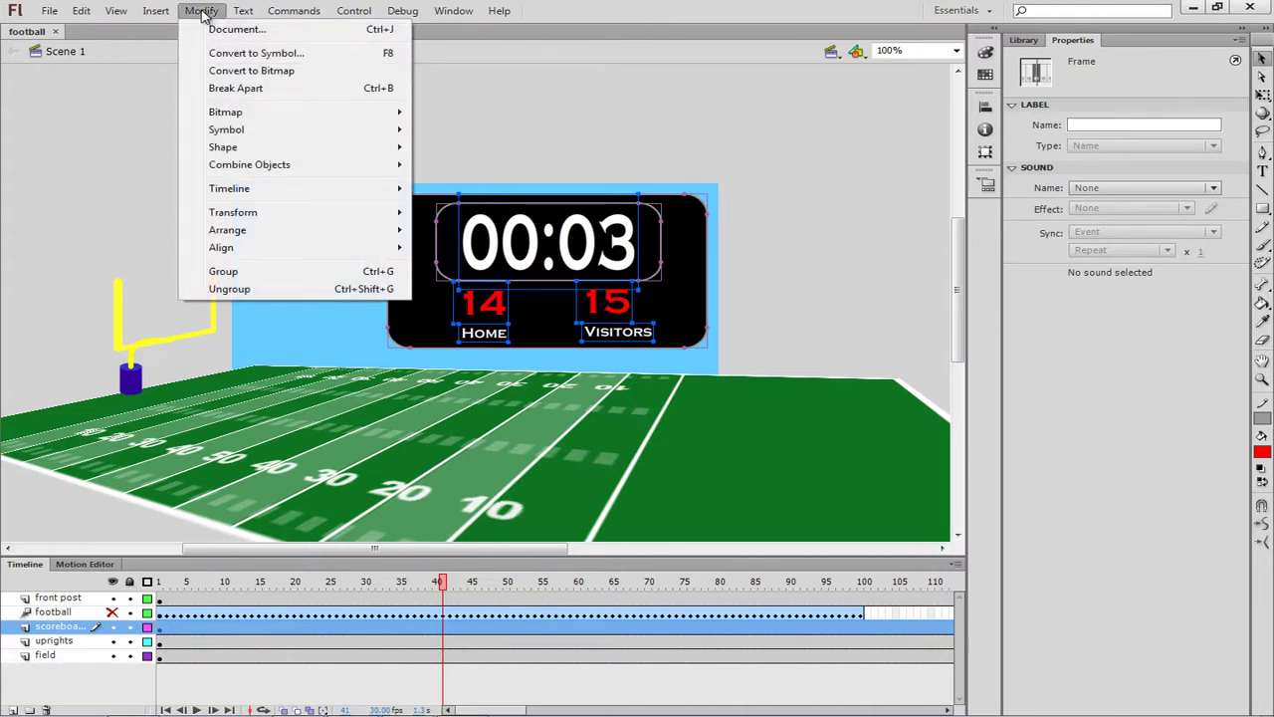
left_click(249, 58)
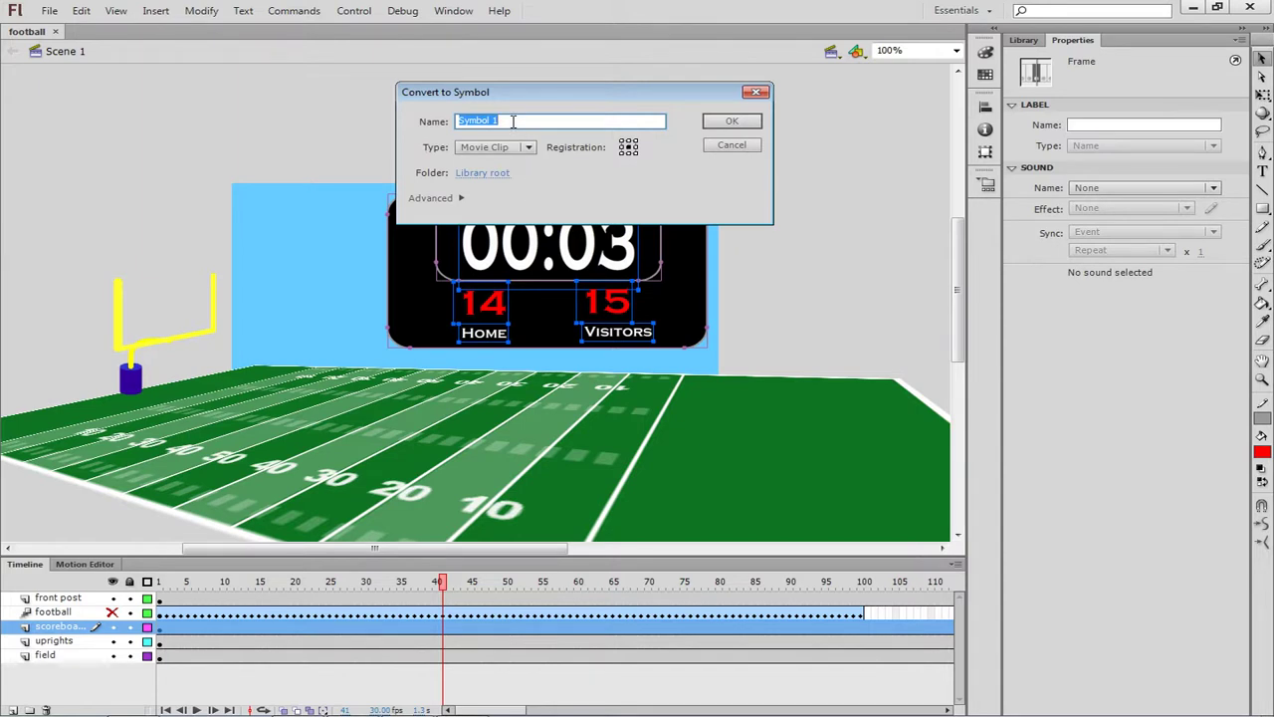
type("scoreboard")
left_click(732, 124)
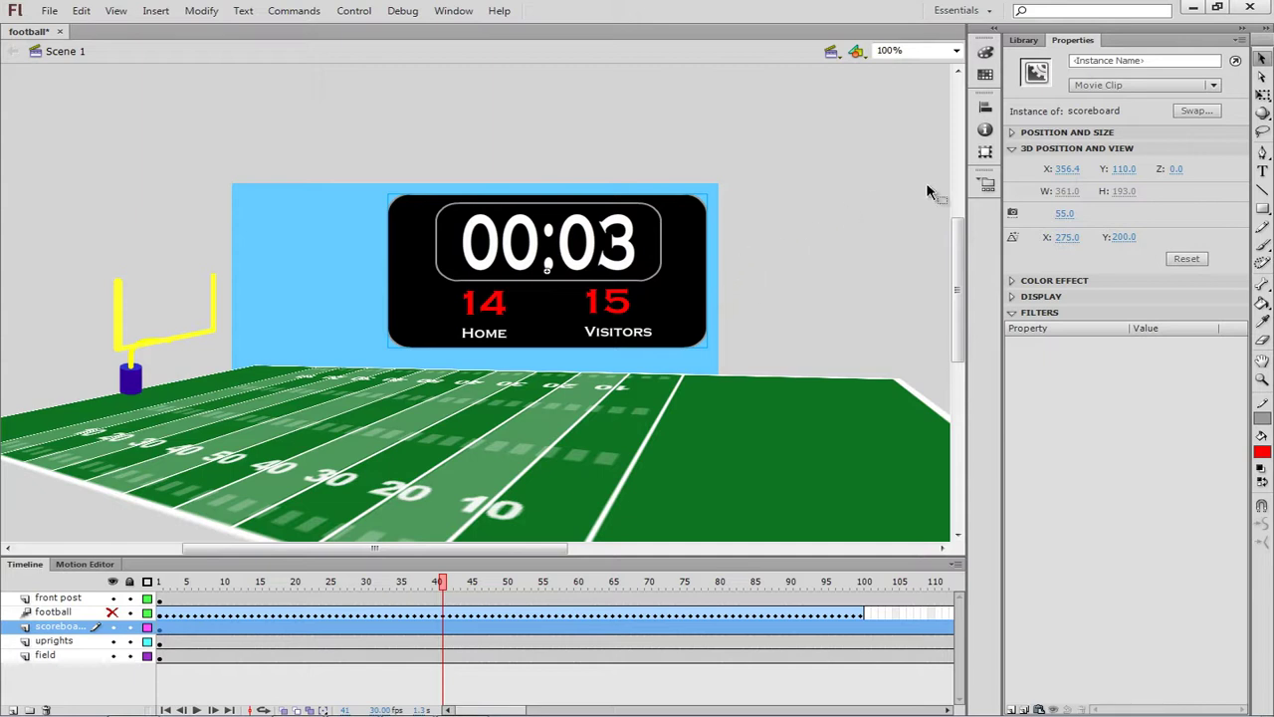
- Tilt the scoreboard in perspective with the 3D Rotation tool so that its Visitors side looks larger and closer
left_click(1262, 115)
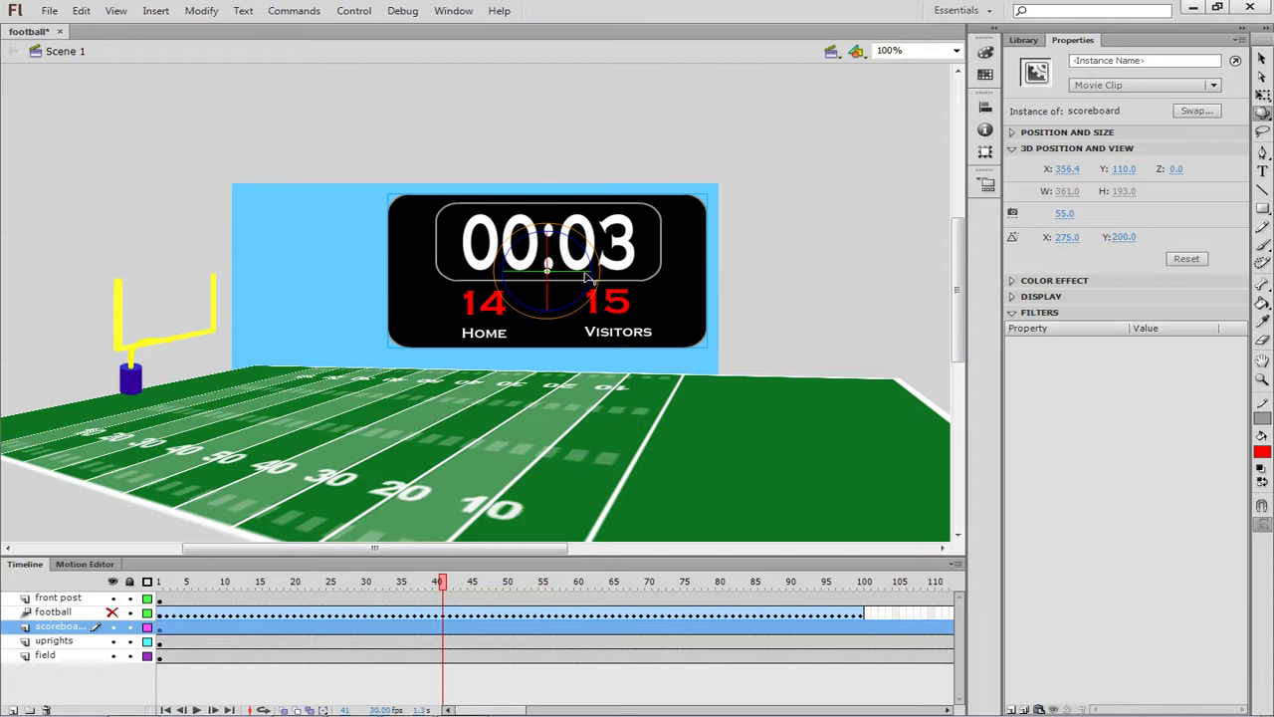
left_click_drag(590, 279, 589, 284)
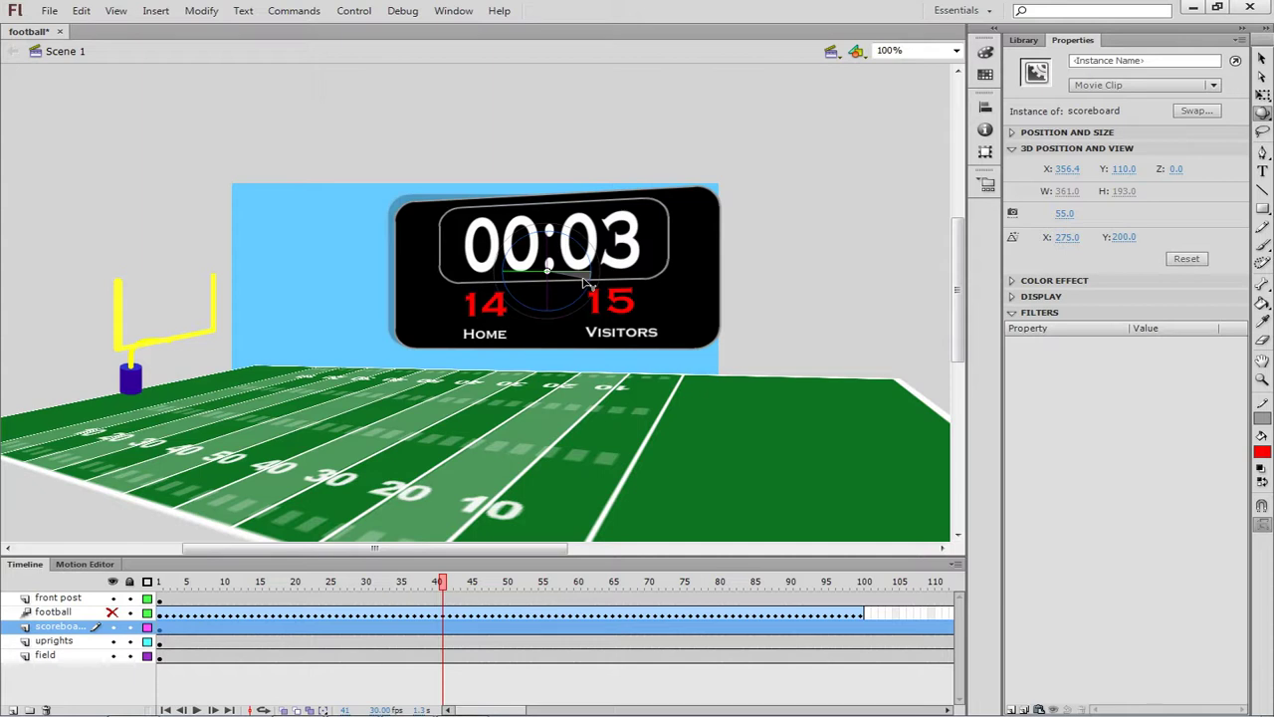
left_click_drag(589, 284, 586, 284)
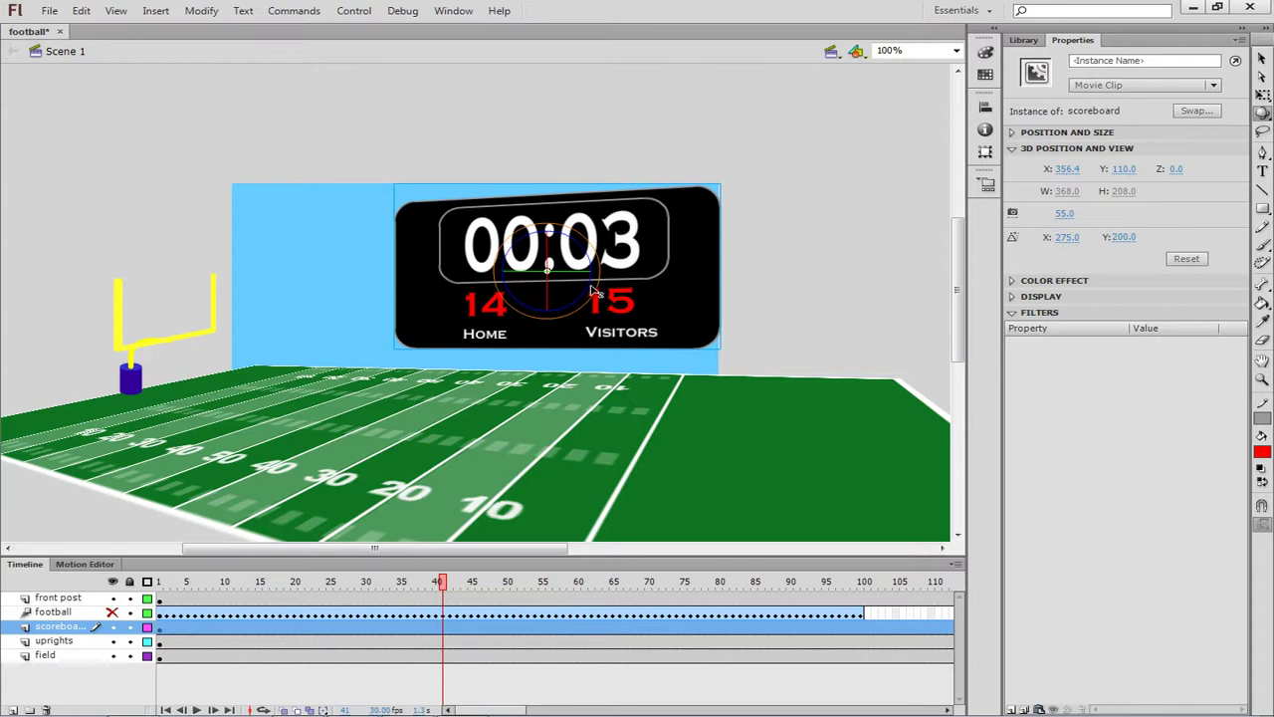
left_click_drag(593, 290, 585, 267)
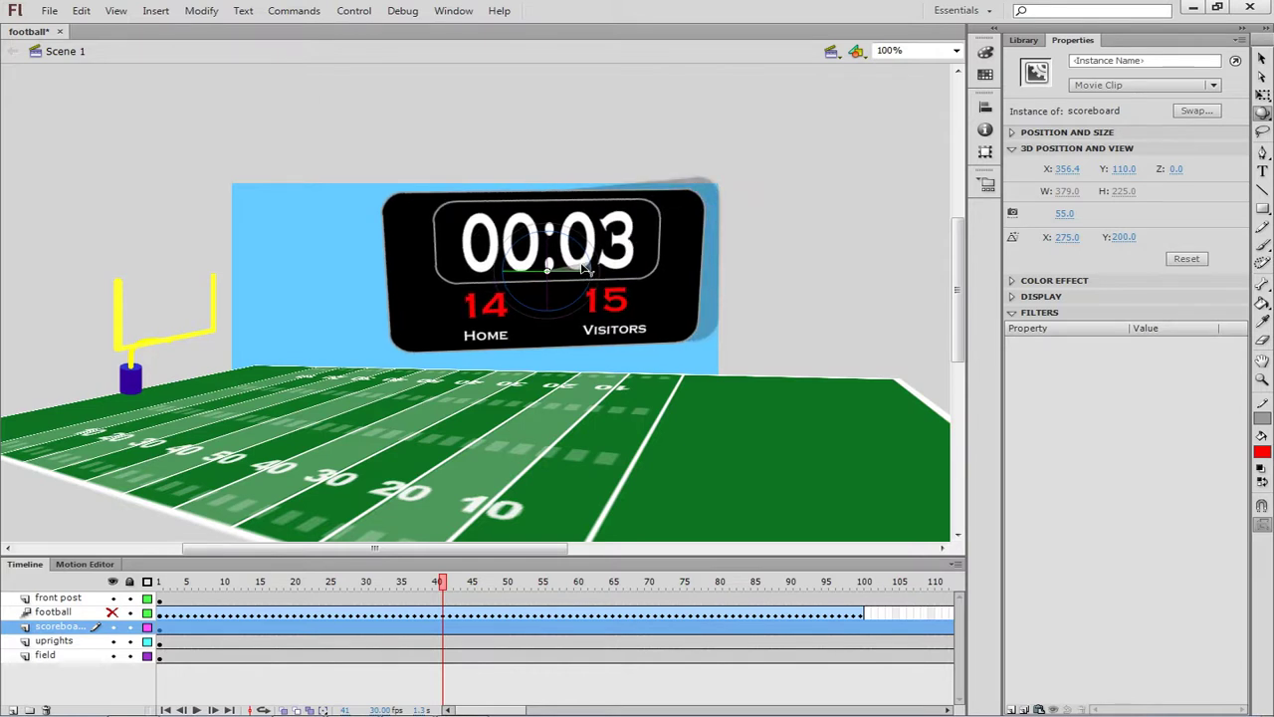
left_click_drag(586, 267, 588, 285)
- Shift the scoreboard left and slightly down with the 3D Translation tool, bringing it in front of the blue sky
left_click(1264, 114)
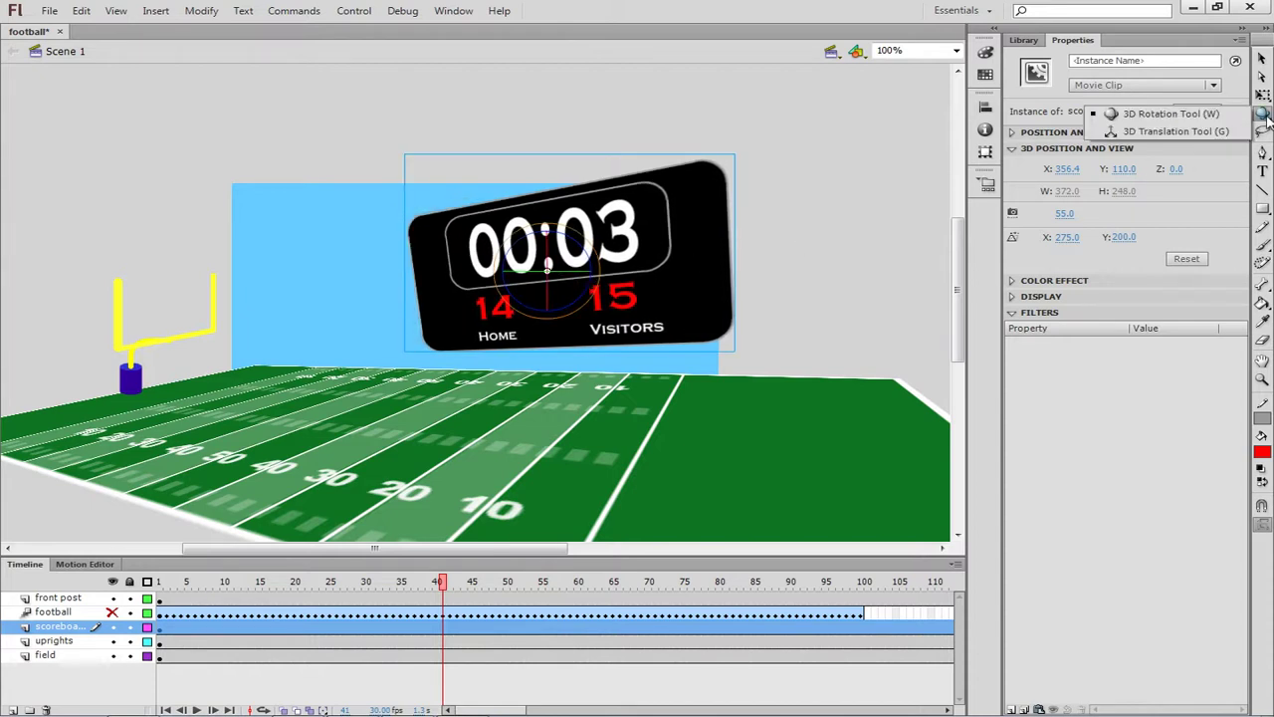
left_click(1220, 131)
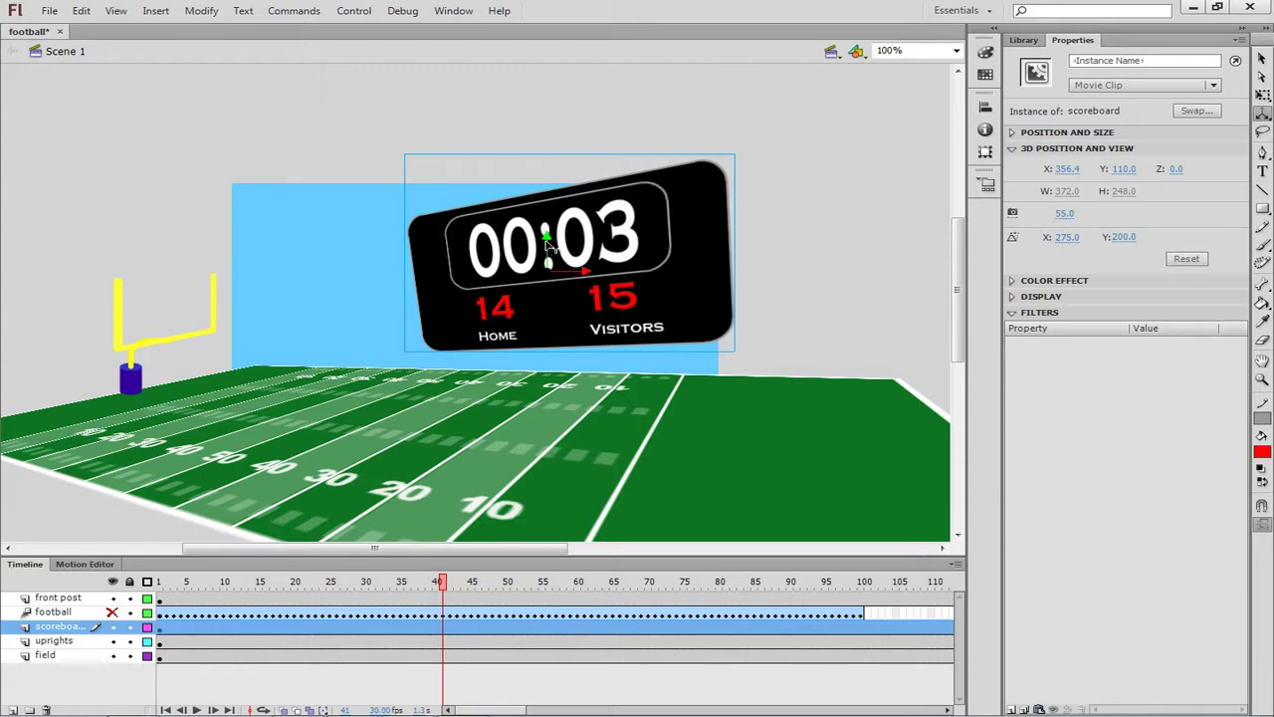
left_click_drag(545, 241, 547, 304)
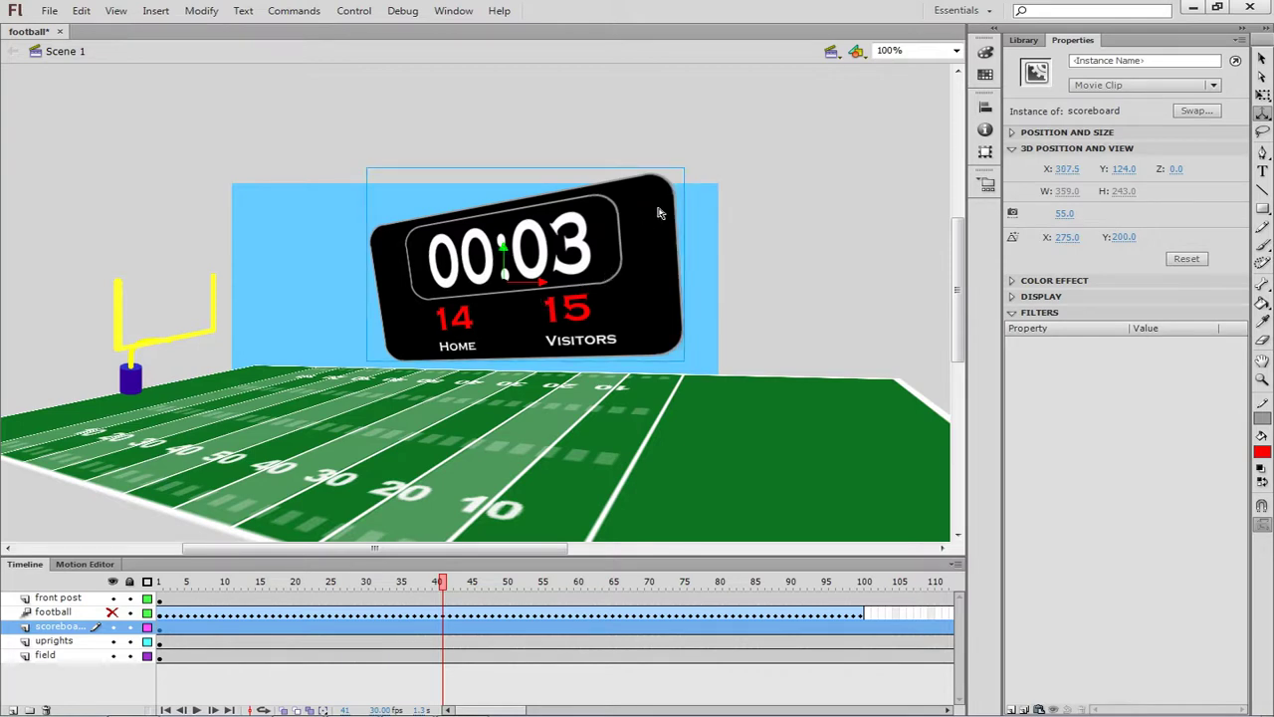
- Shrink the scoreboard with Free Transform to fit within the sky and adjust its rotation until it stands nearly level
left_click(1264, 96)
left_click_drag(684, 169, 665, 211)
left_click(779, 189)
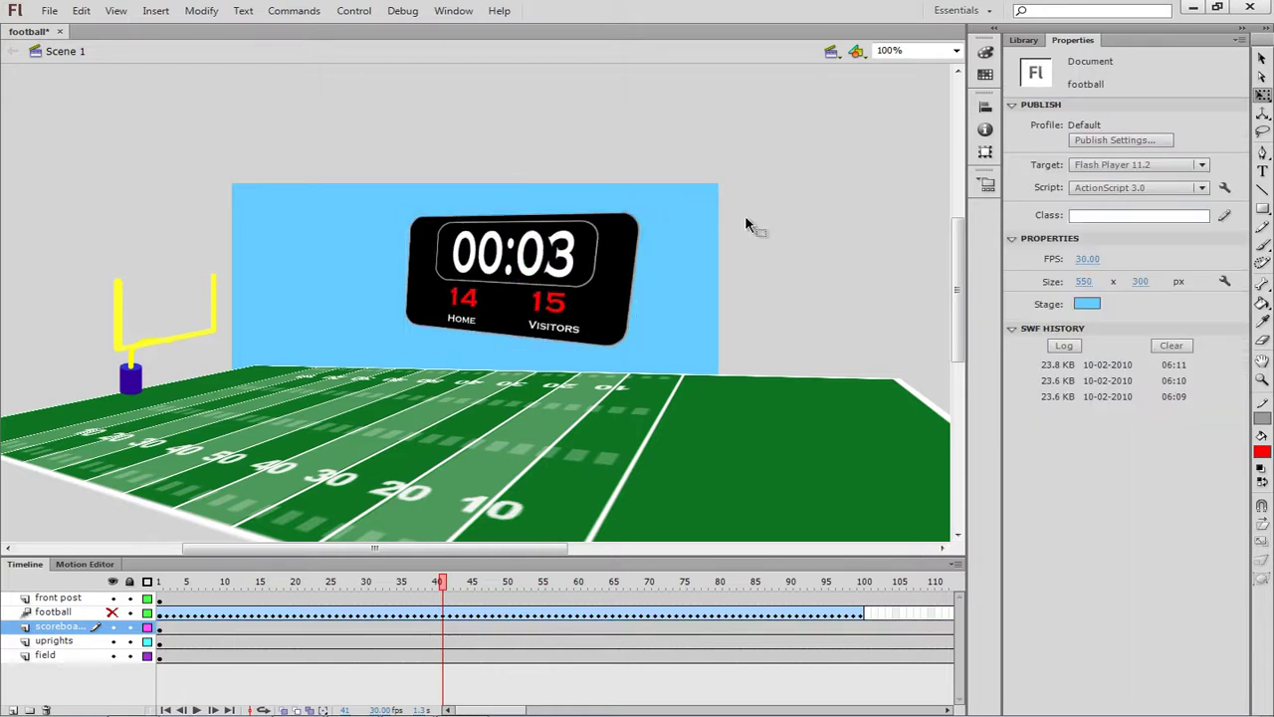
left_click(627, 253)
left_click_drag(660, 211, 660, 205)
left_click(798, 219)
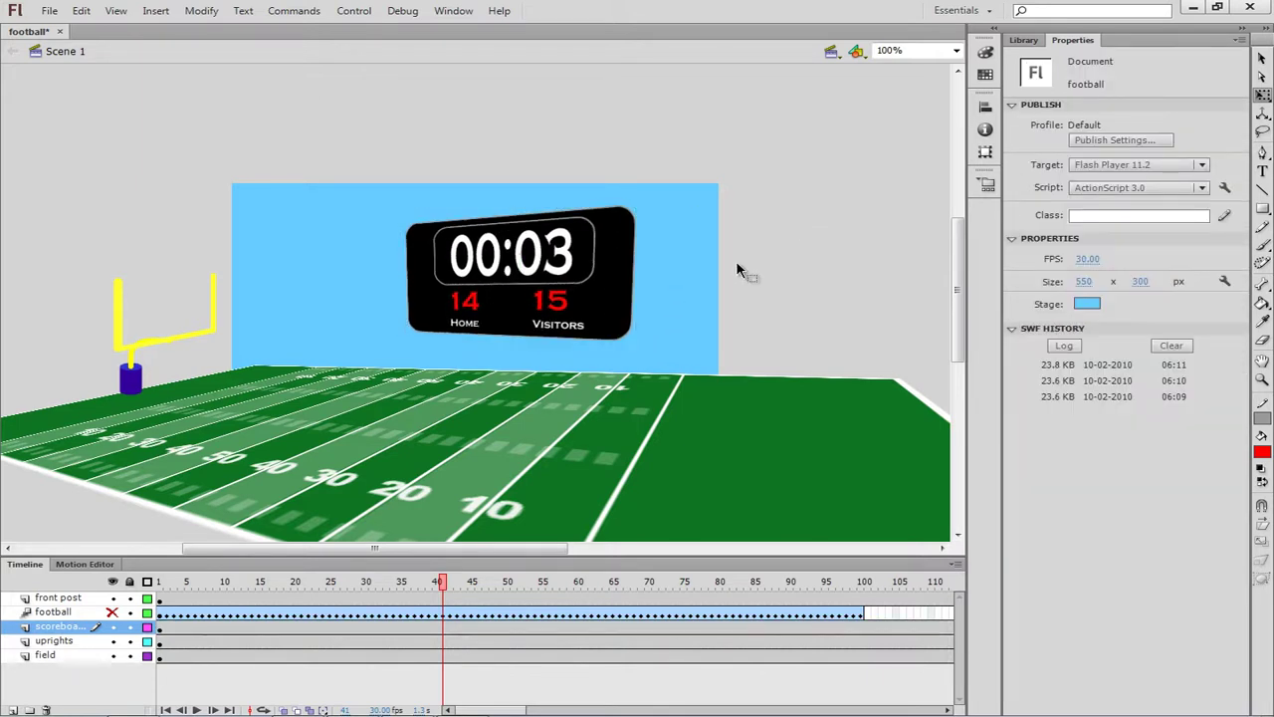